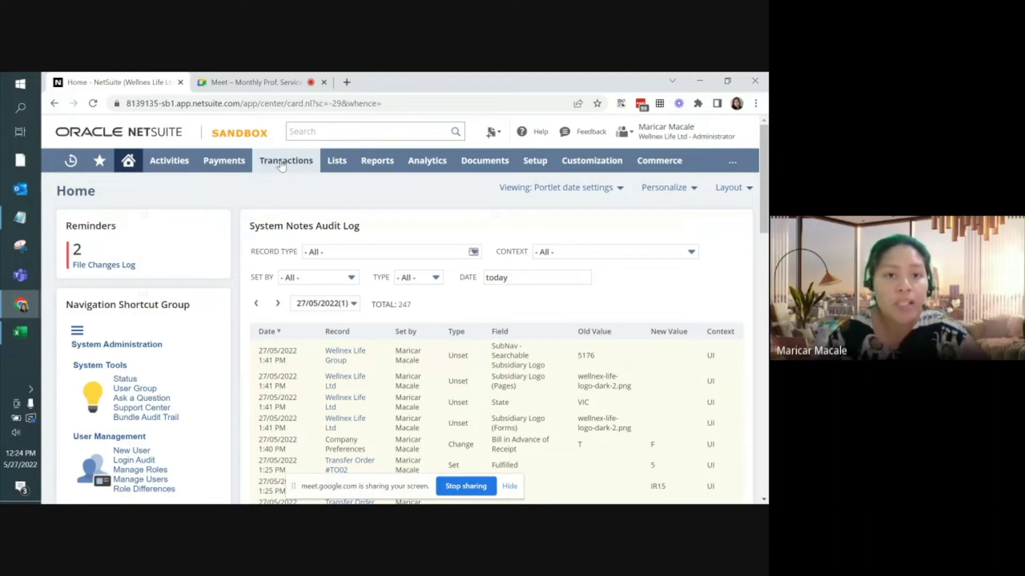
Start a new Inbound Shipment from the Purchases menu and scroll to its Items sublist
mouse_move(281, 168)
mouse_move(280, 233)
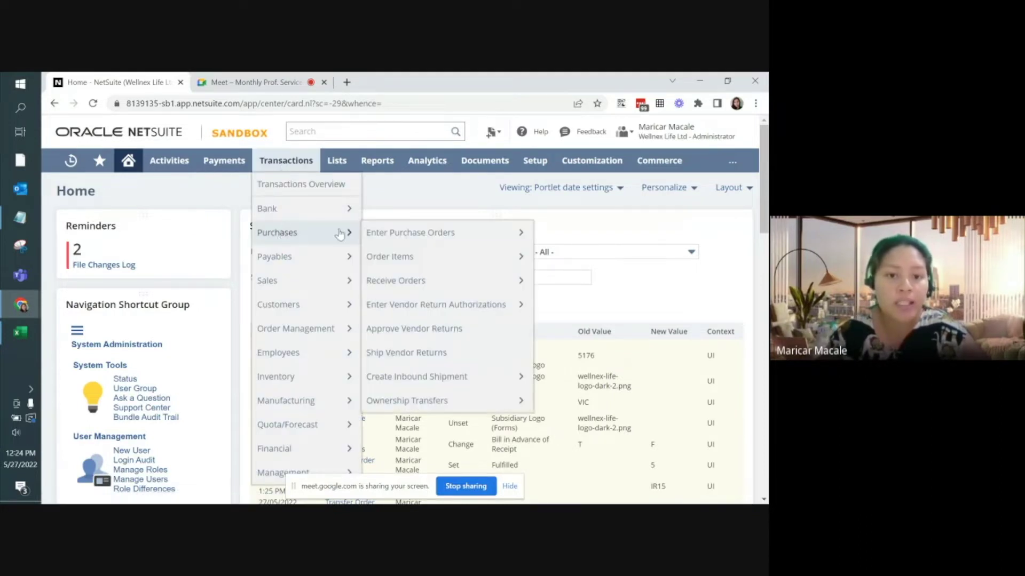
click(439, 379)
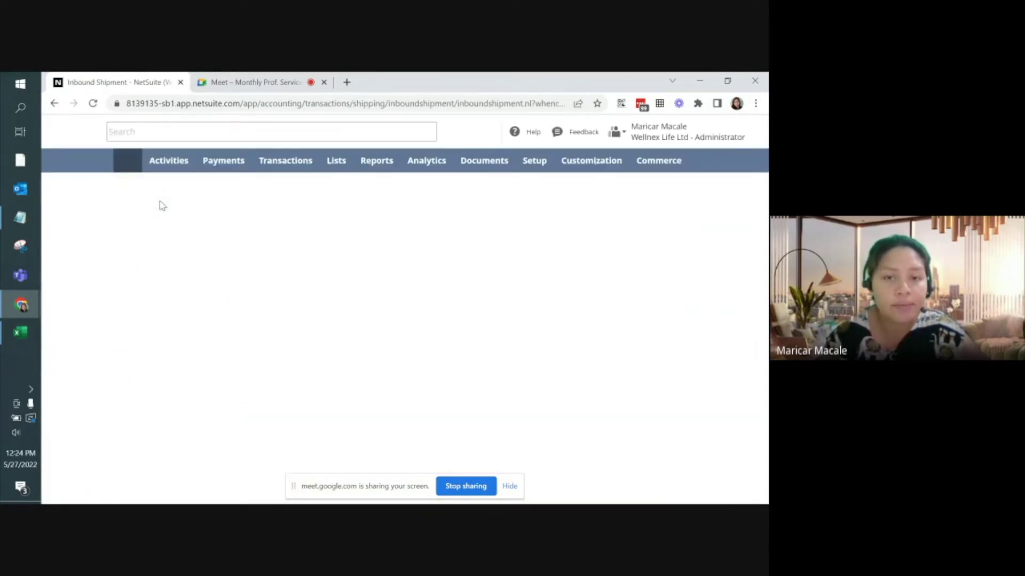
scroll(273, 312, down, 2)
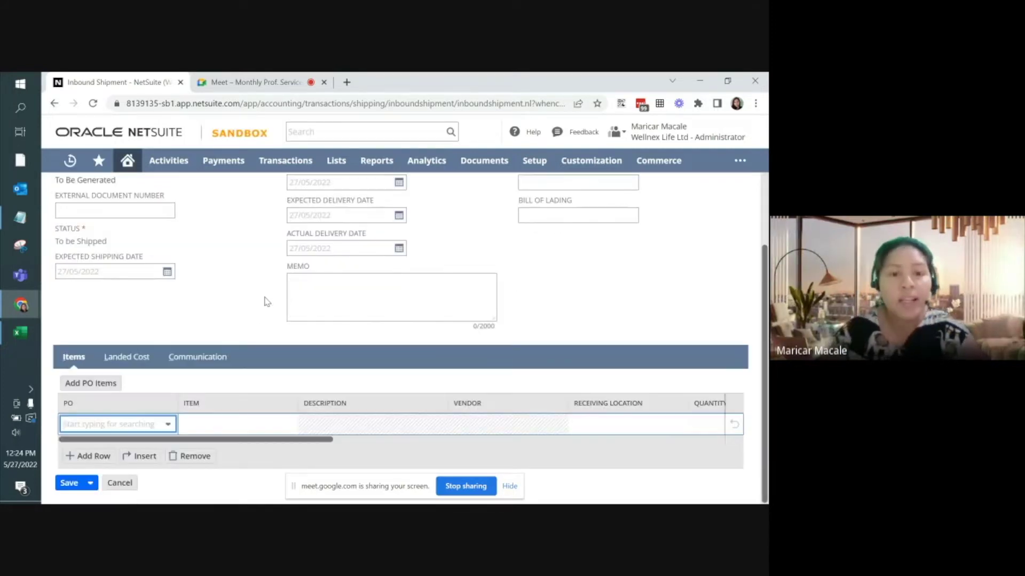
scroll(268, 315, up, 1)
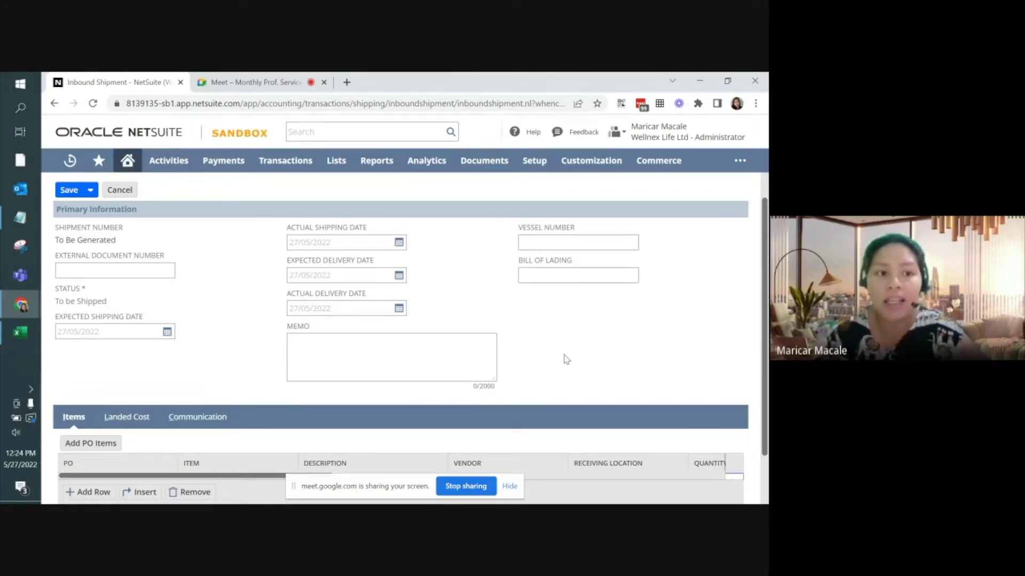
scroll(563, 354, down, 2)
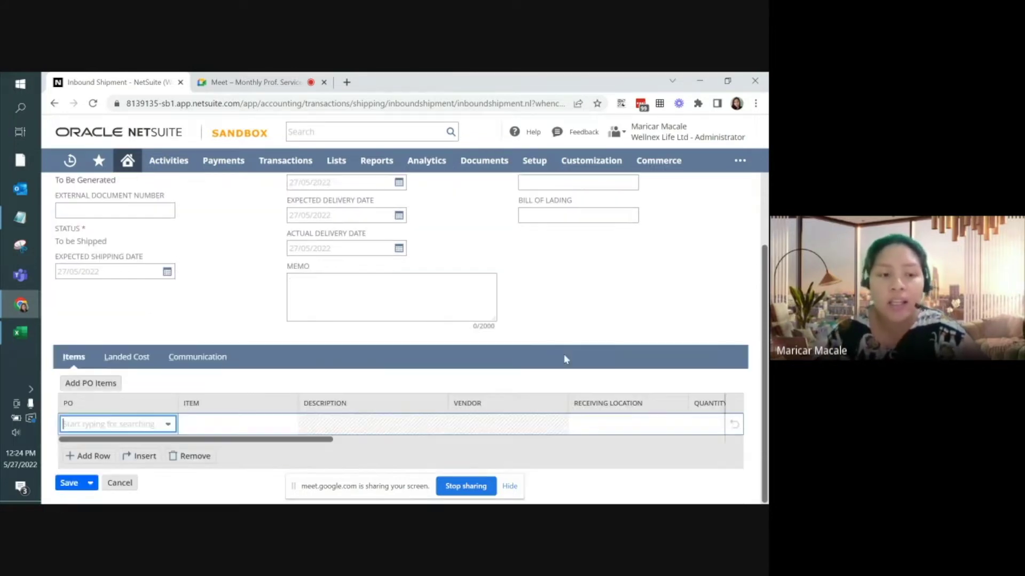
Fill the first shipment line with purchase order PO#PO25 and item ACVCAP
click(166, 426)
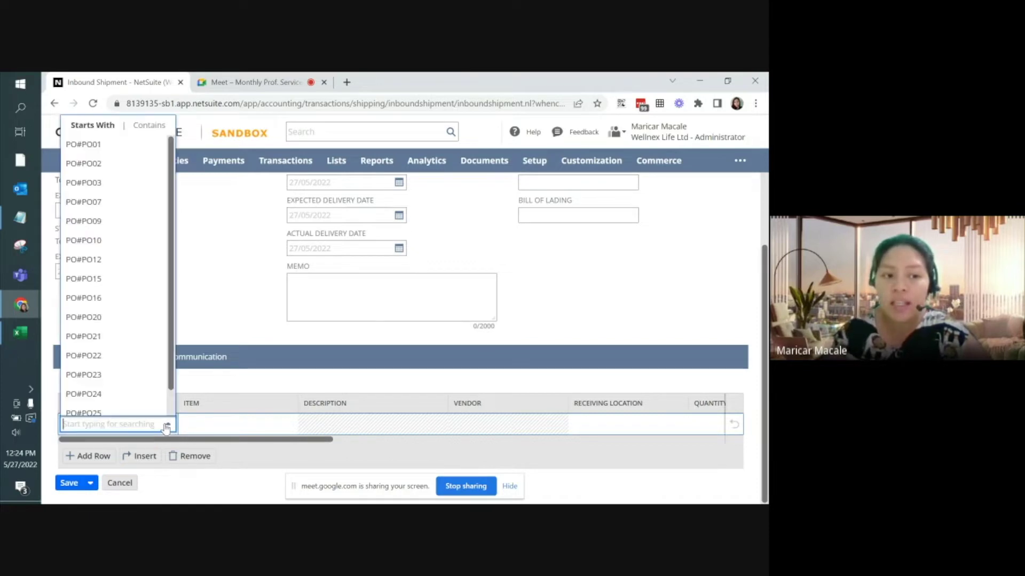
scroll(156, 362, down, 1)
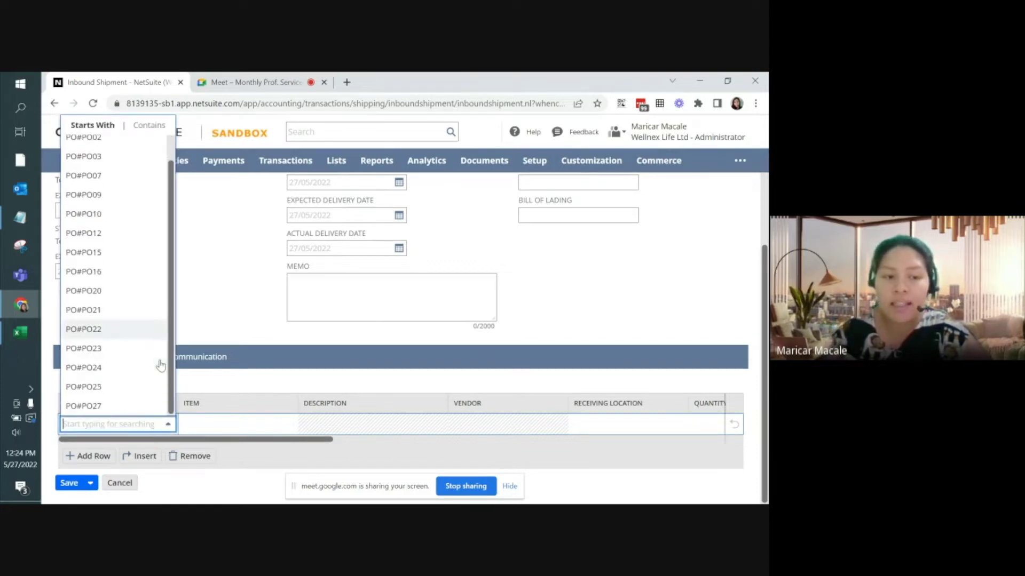
click(90, 394)
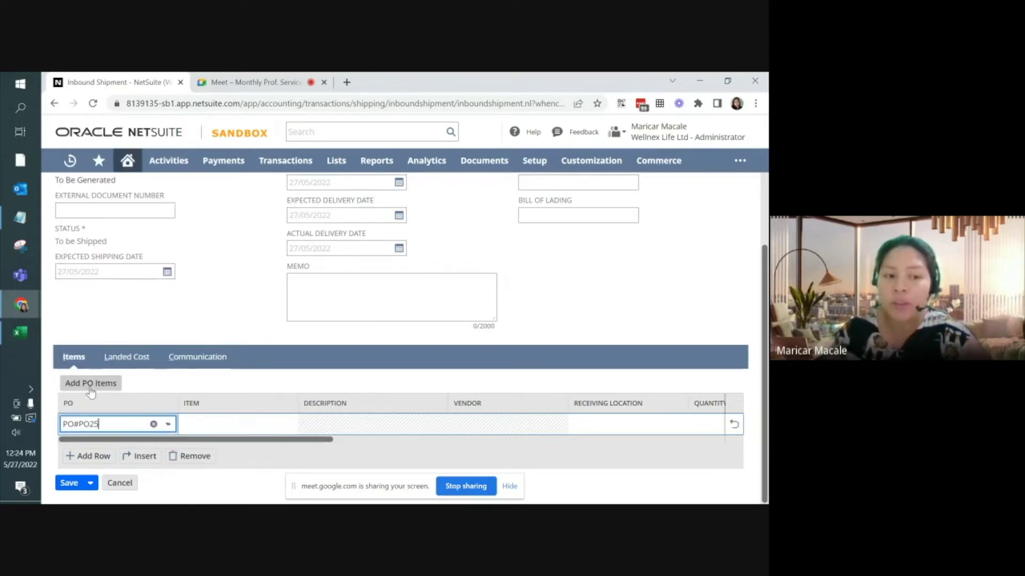
click(223, 427)
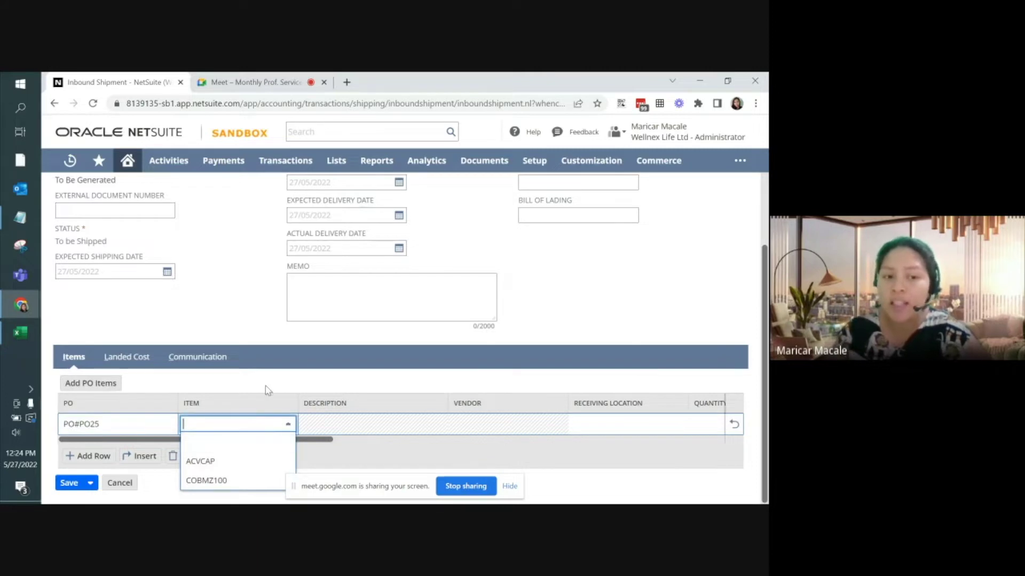
click(211, 463)
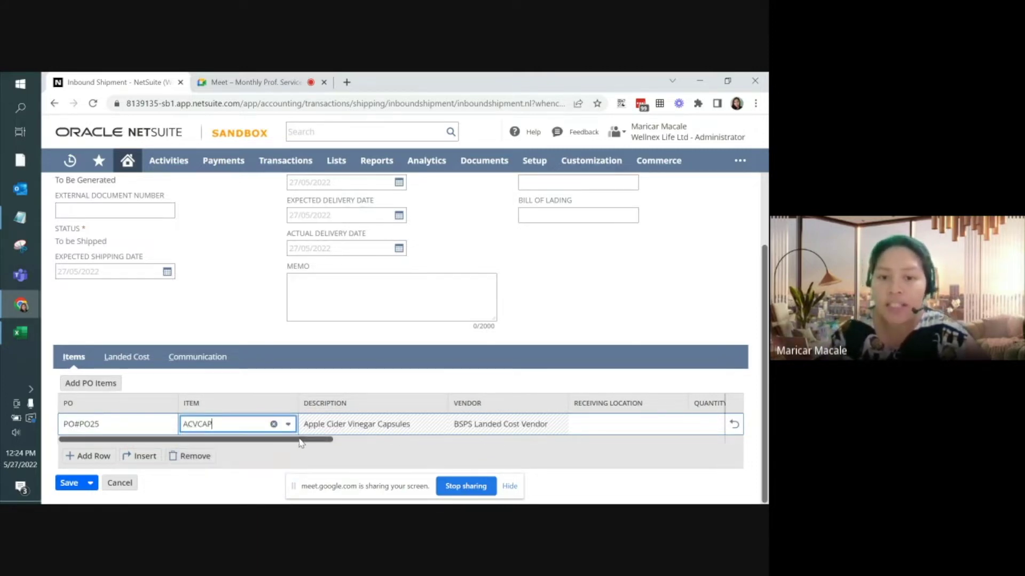
drag(301, 442, 469, 442)
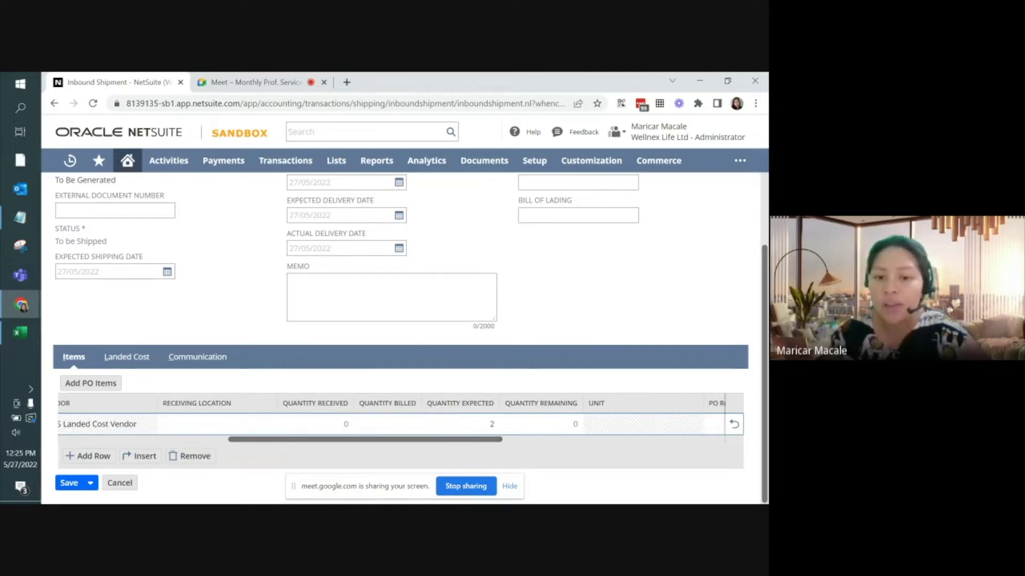
Set the ACVCAP line's Quantity Expected to 2
click(482, 428)
double_click(478, 424)
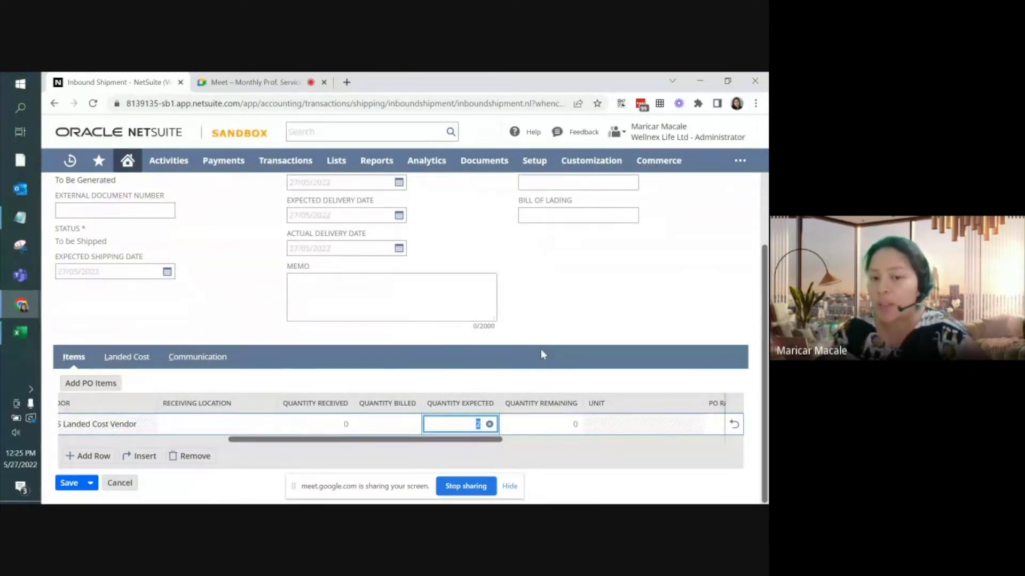
text(1)
click(519, 460)
click(533, 439)
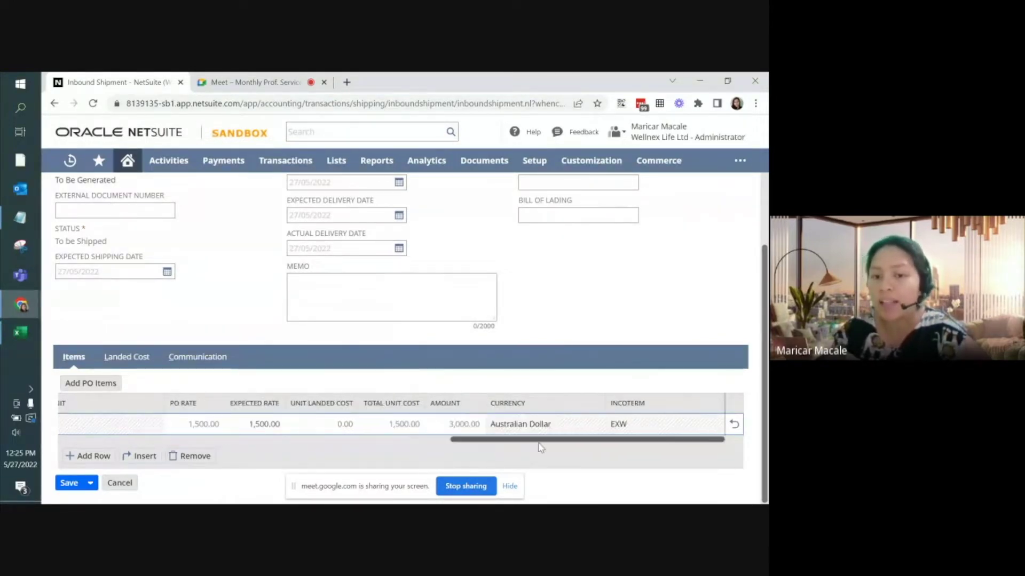
drag(510, 427, 330, 442)
click(335, 423)
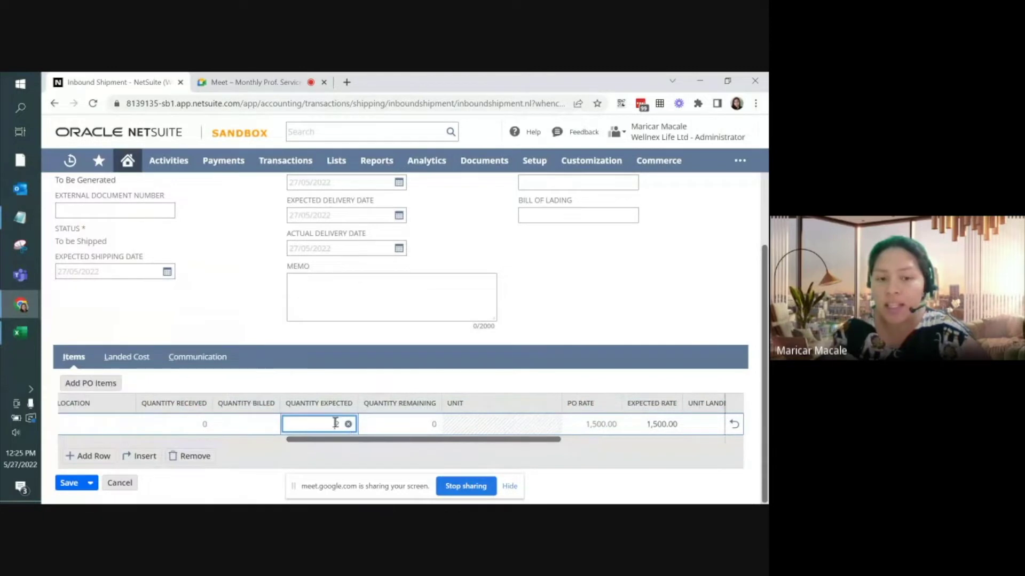
text(1)
click(399, 374)
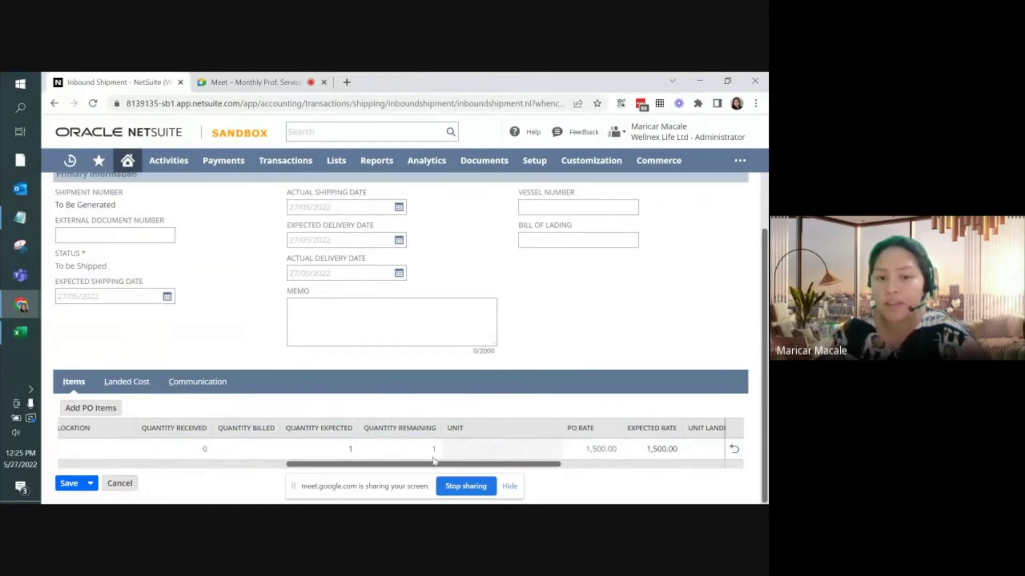
drag(436, 464, 397, 464)
click(412, 448)
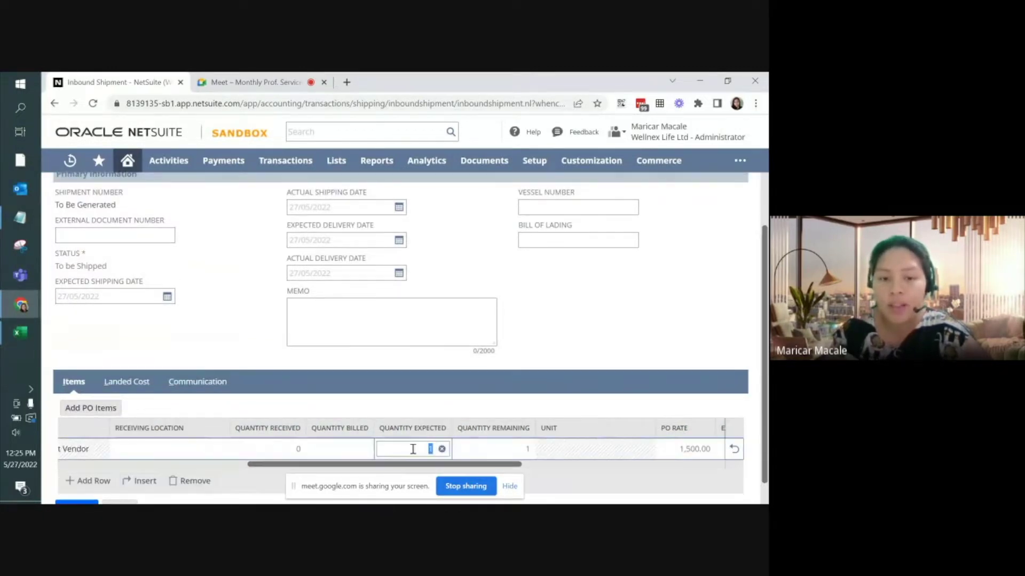
text(2)
click(422, 377)
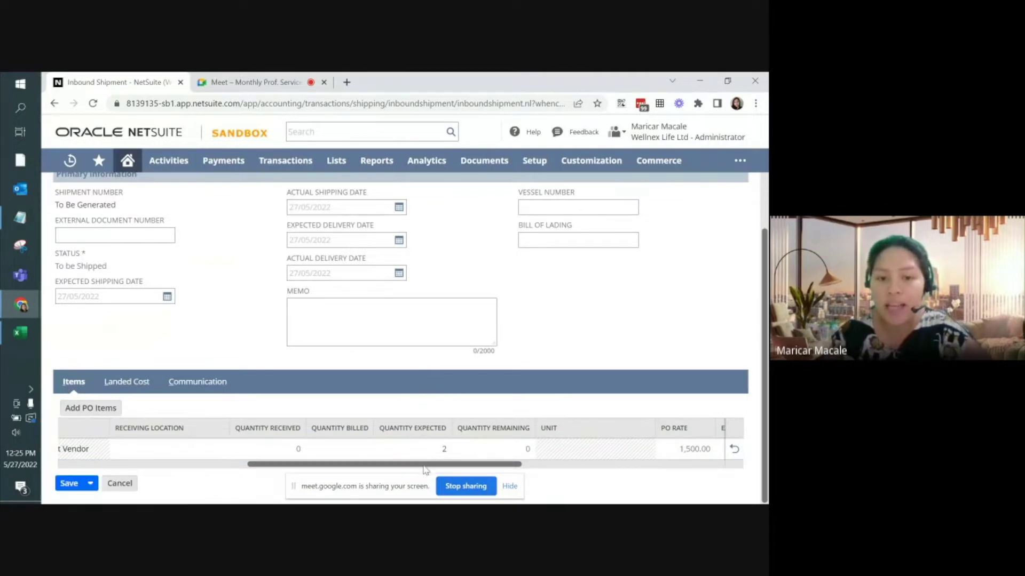
drag(426, 469, 111, 460)
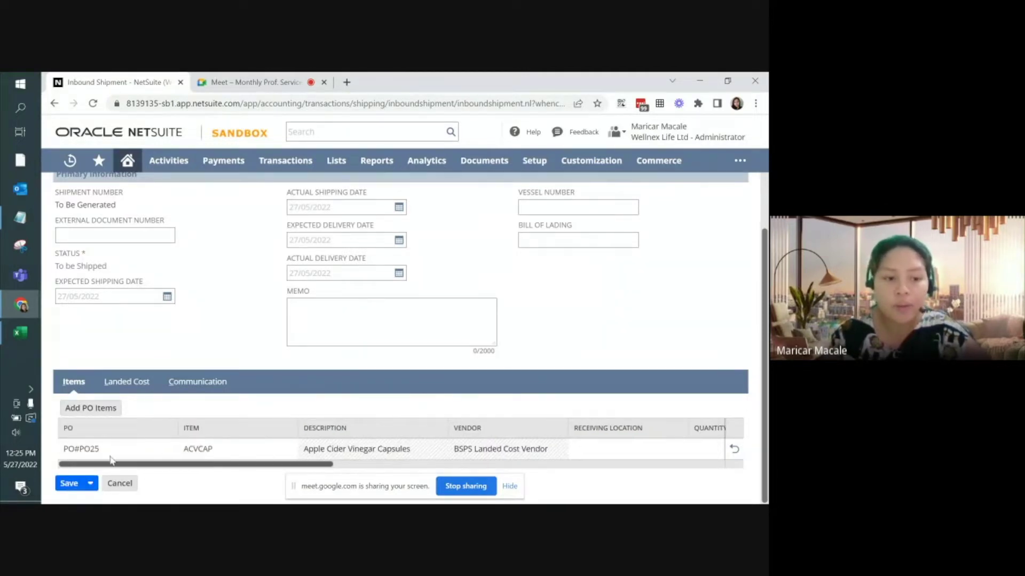
Add a second line for PO#PO25 with item COBMZ100
click(106, 449)
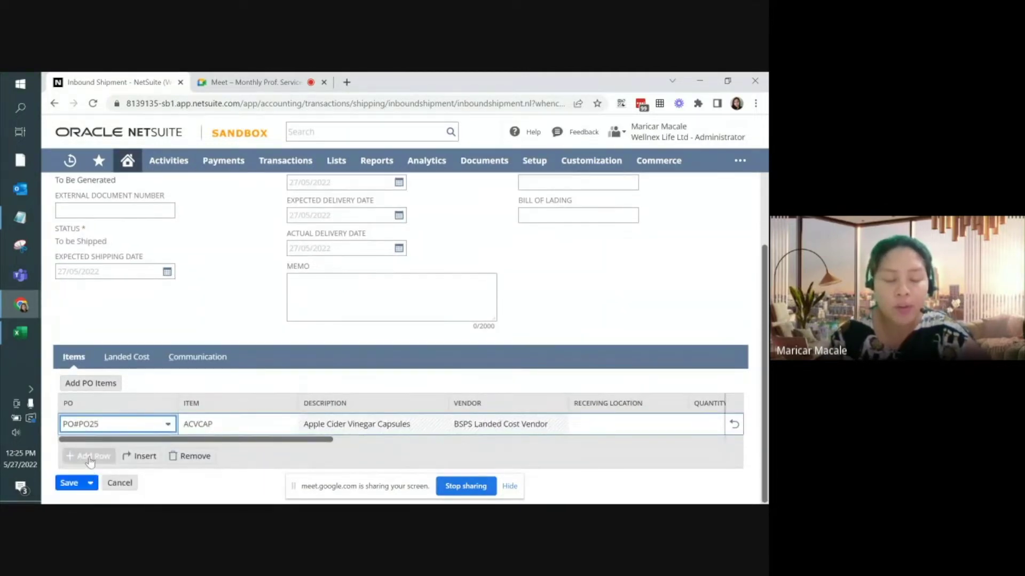
click(90, 458)
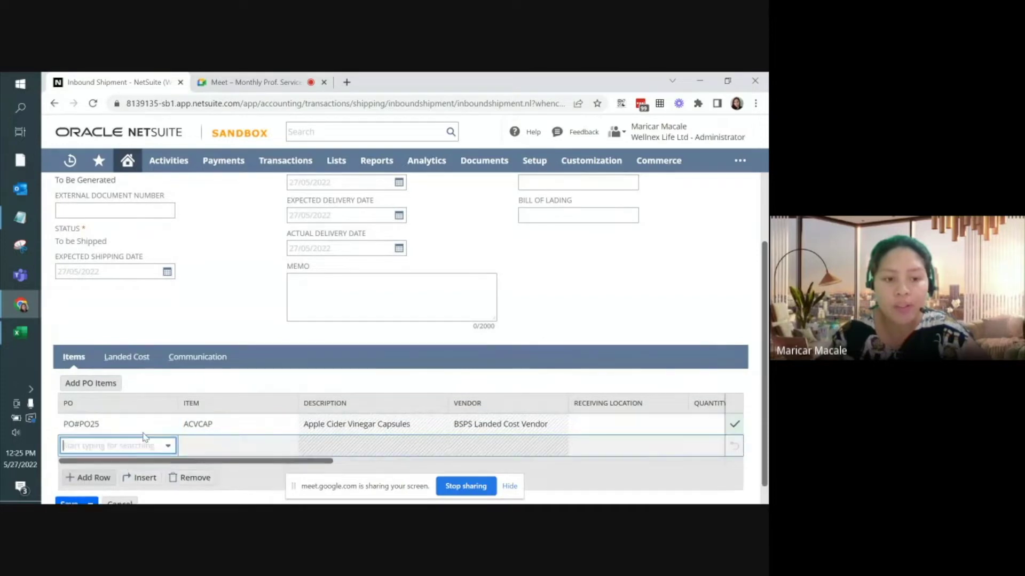
click(120, 446)
click(101, 414)
click(273, 445)
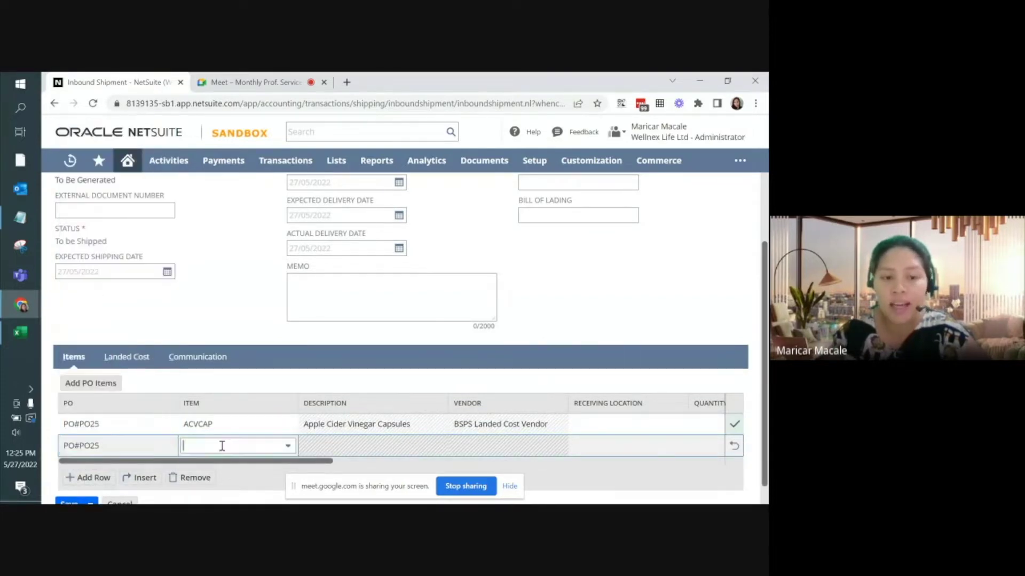
click(266, 427)
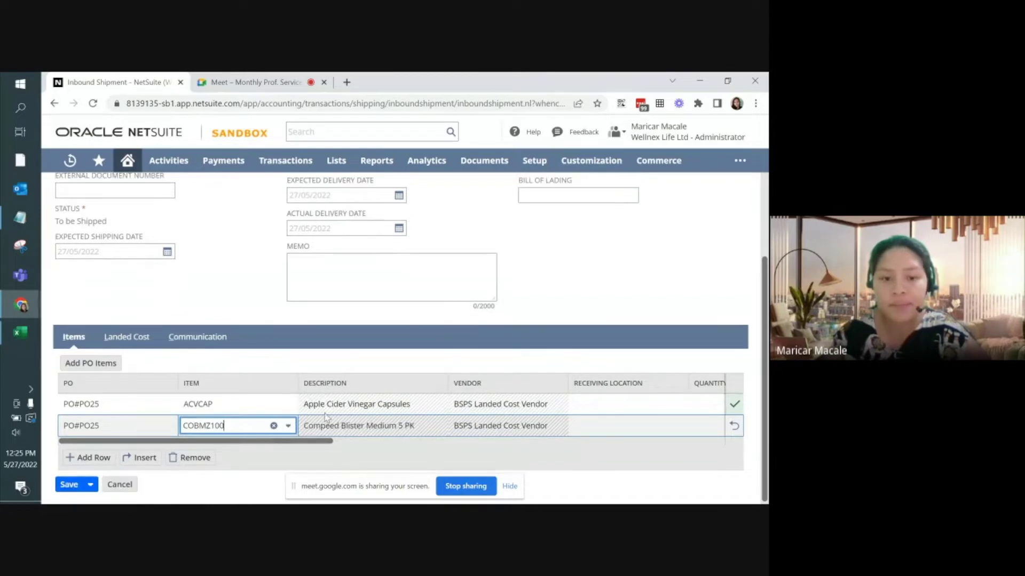
drag(288, 441, 208, 400)
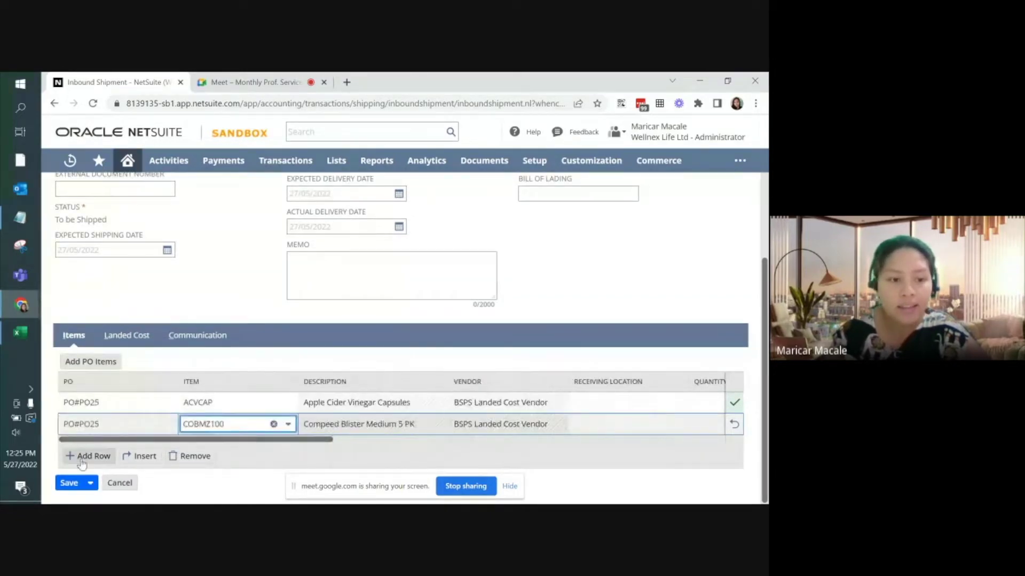
click(85, 455)
Add a PO#PO27 line with item ACVCAP
click(165, 451)
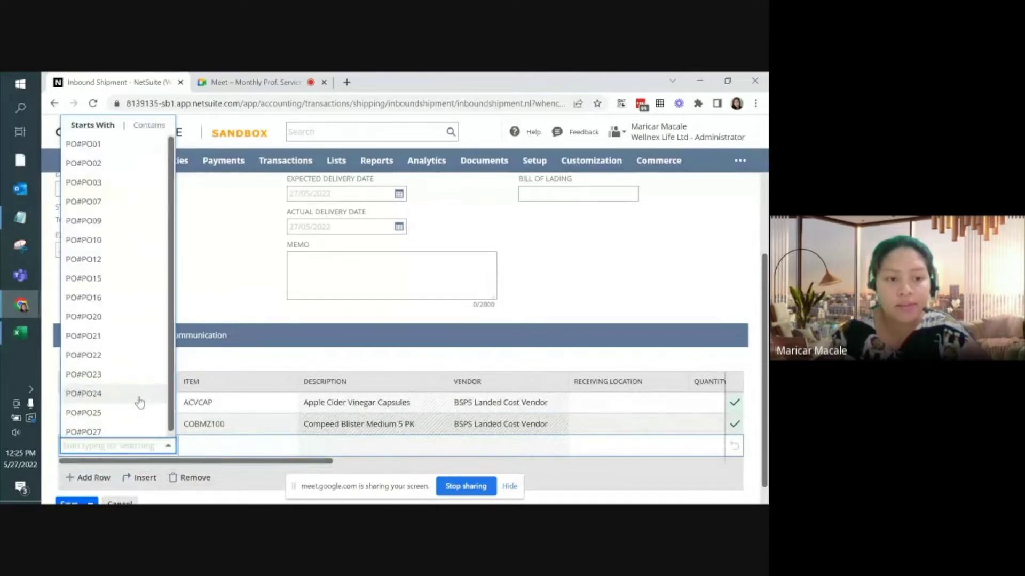
click(142, 429)
scroll(143, 442, down, 1)
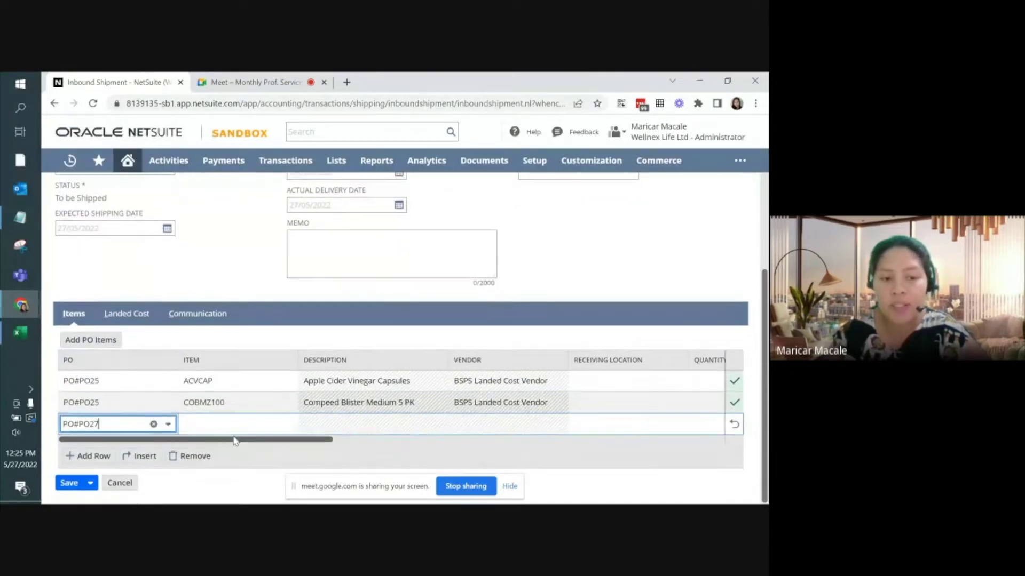
click(268, 424)
click(288, 425)
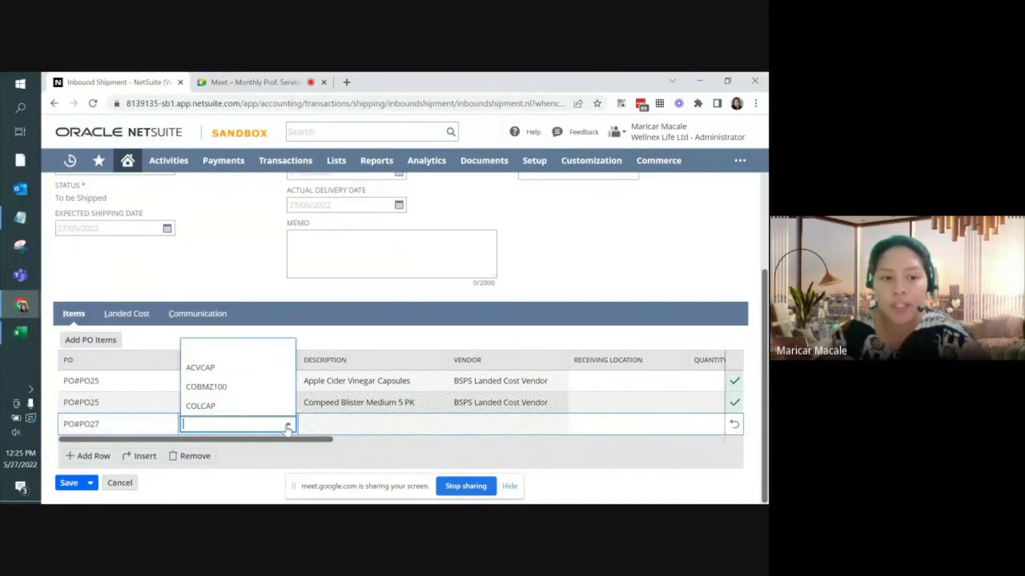
click(256, 370)
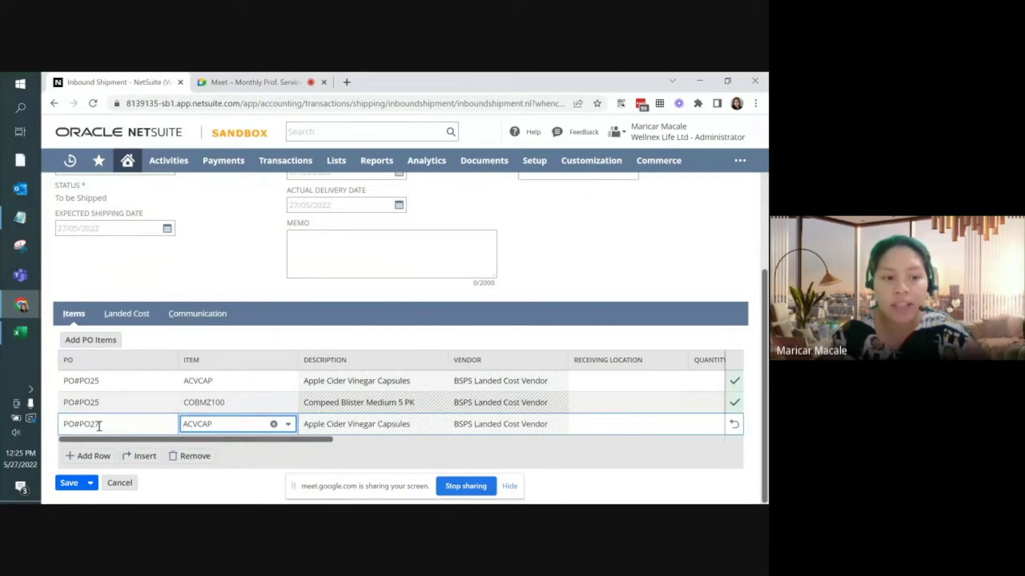
click(89, 456)
Add a PO#PO27 line with item COBMZ100
click(153, 445)
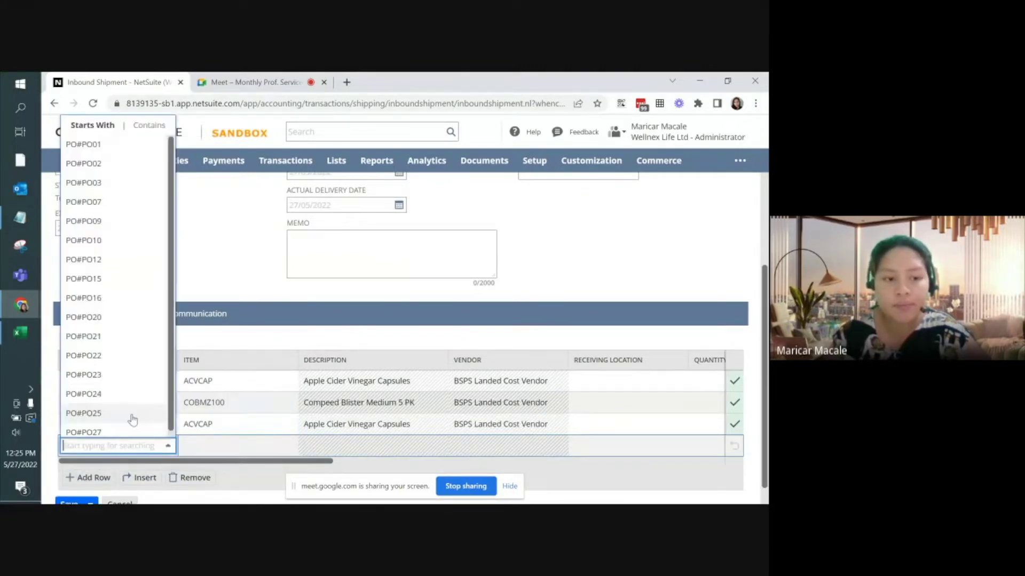
click(122, 426)
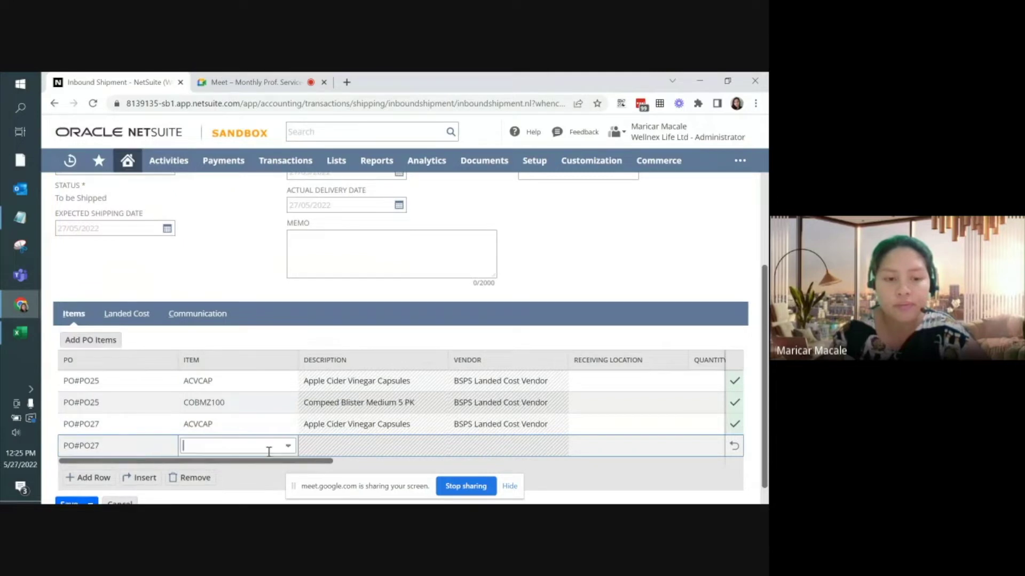
click(287, 447)
click(241, 409)
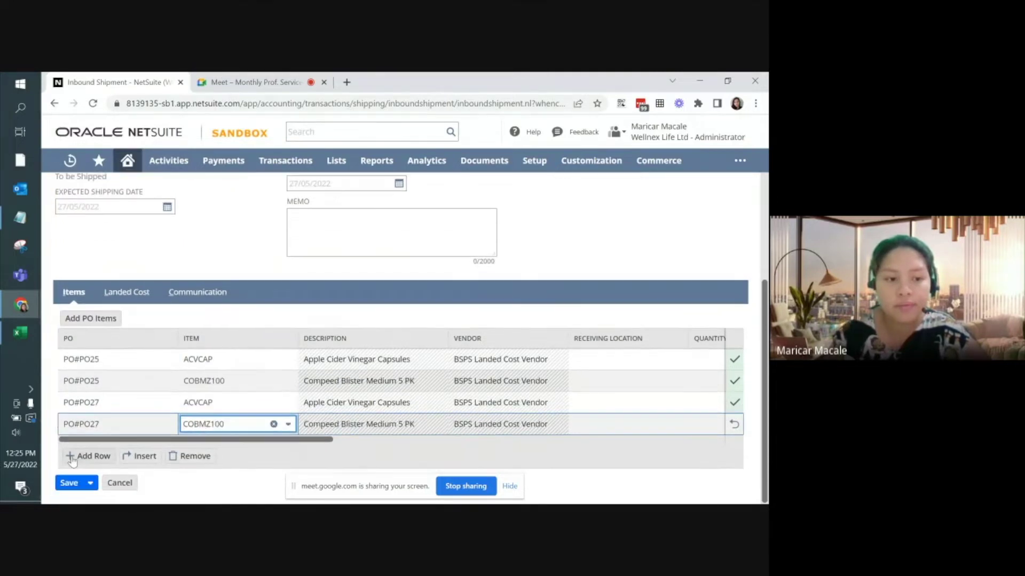
click(89, 456)
Add a final PO#PO27 line with item COLCAP
click(164, 447)
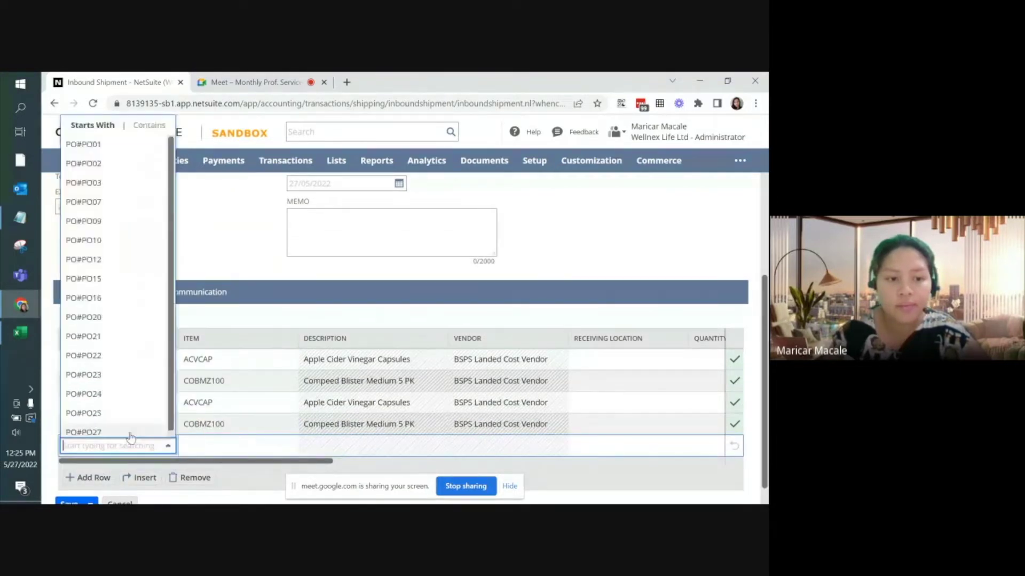
click(122, 427)
click(258, 443)
click(287, 445)
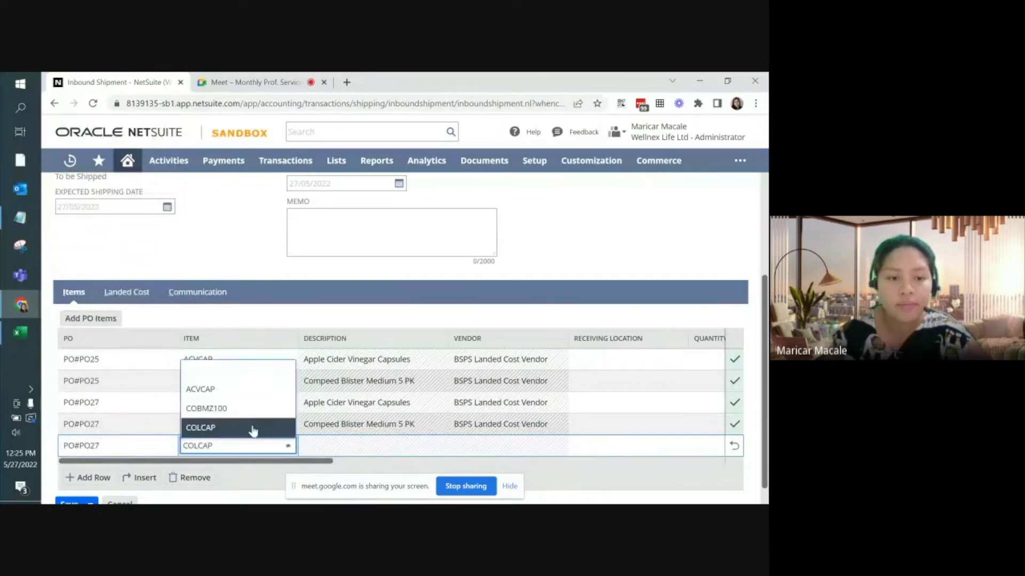
click(252, 428)
click(72, 478)
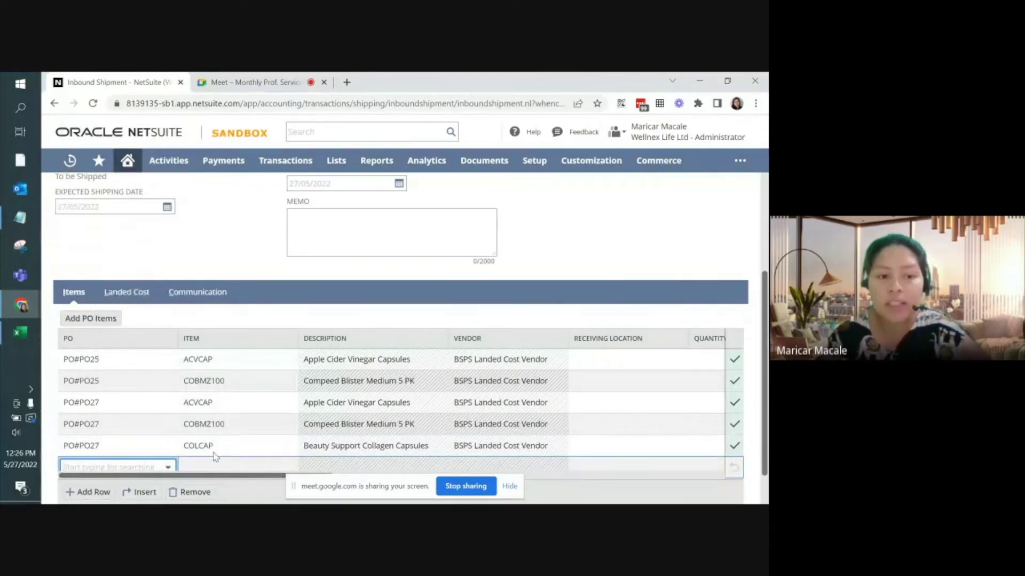
On Landed Cost, enter a Freight Costs line of 500 in Australian Dollar
click(126, 295)
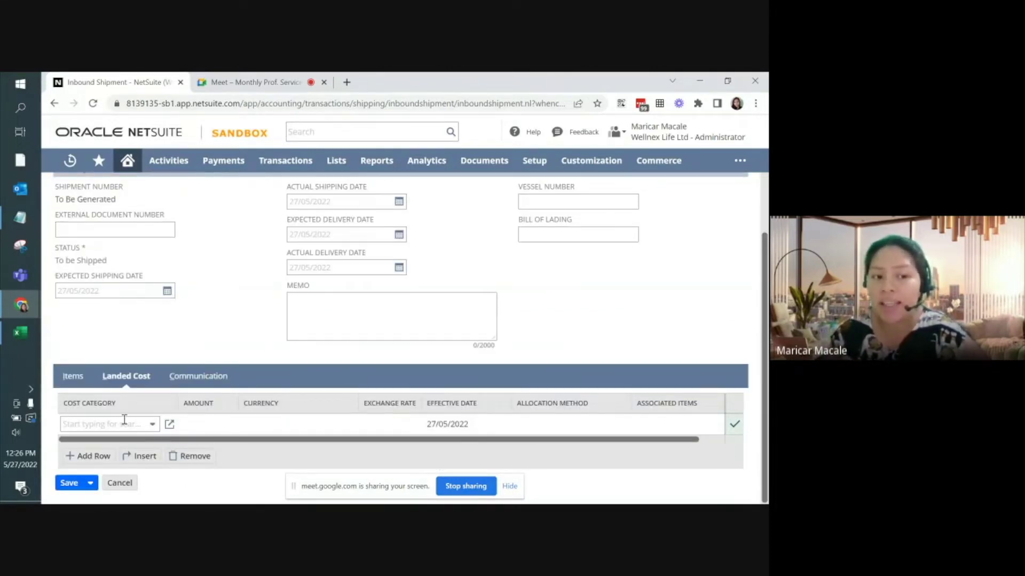
click(152, 425)
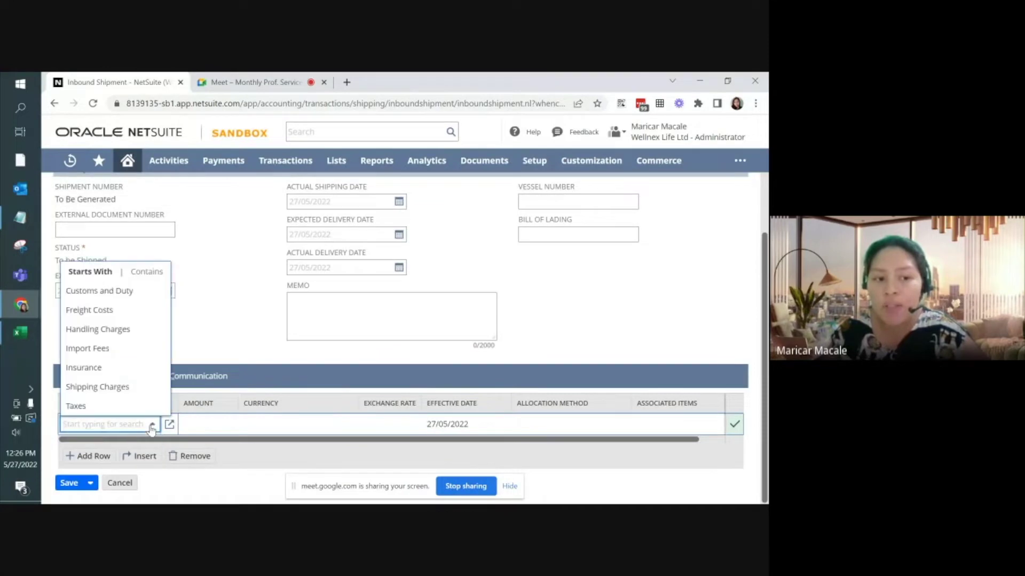
click(113, 313)
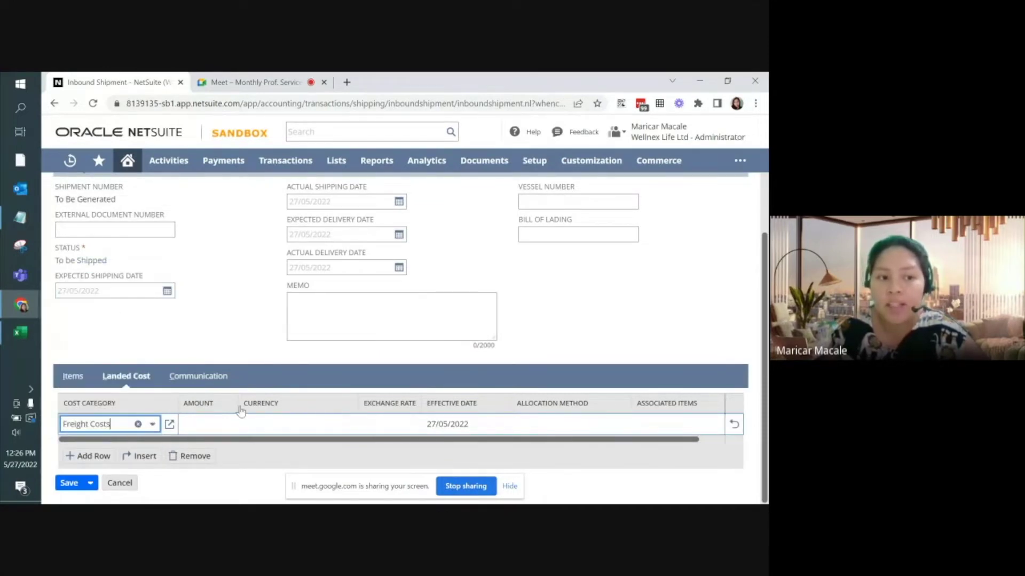
click(220, 425)
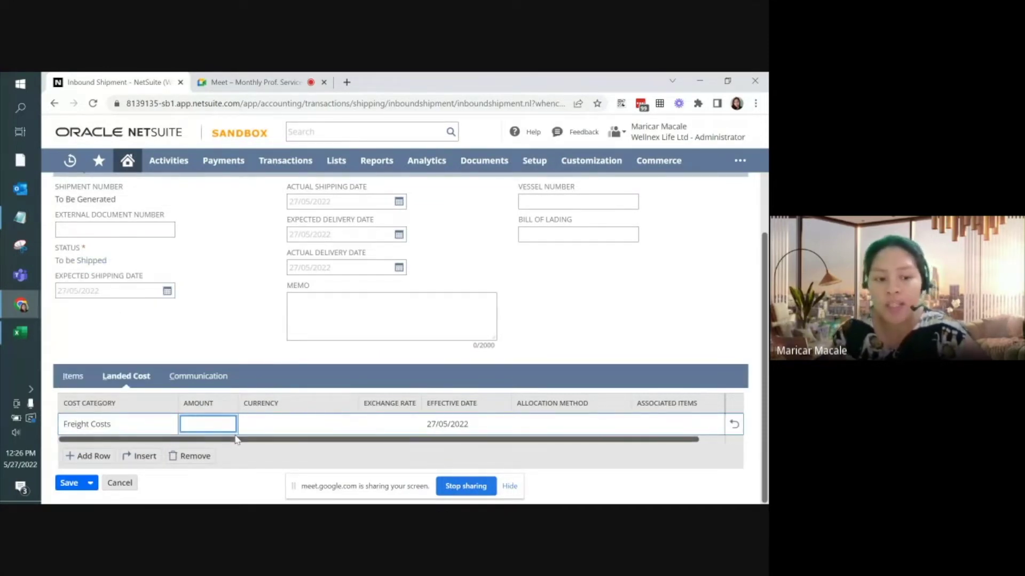
text(500)
key(Return)
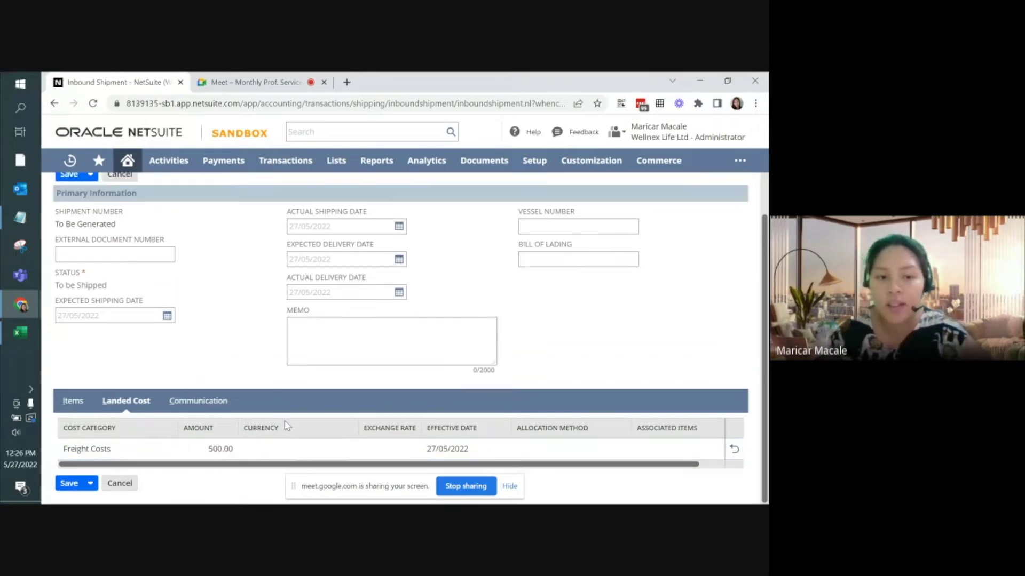
click(288, 448)
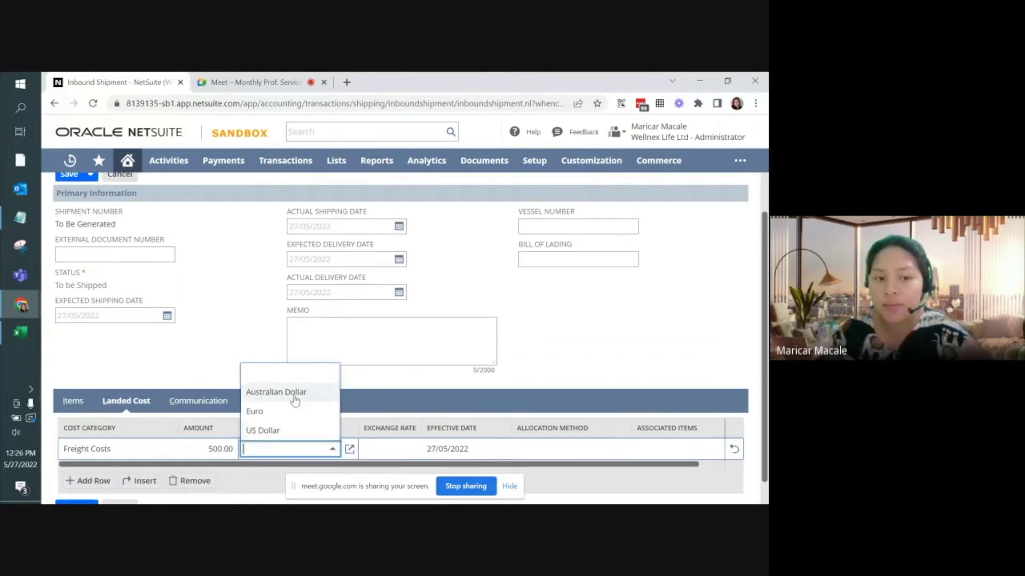
click(291, 395)
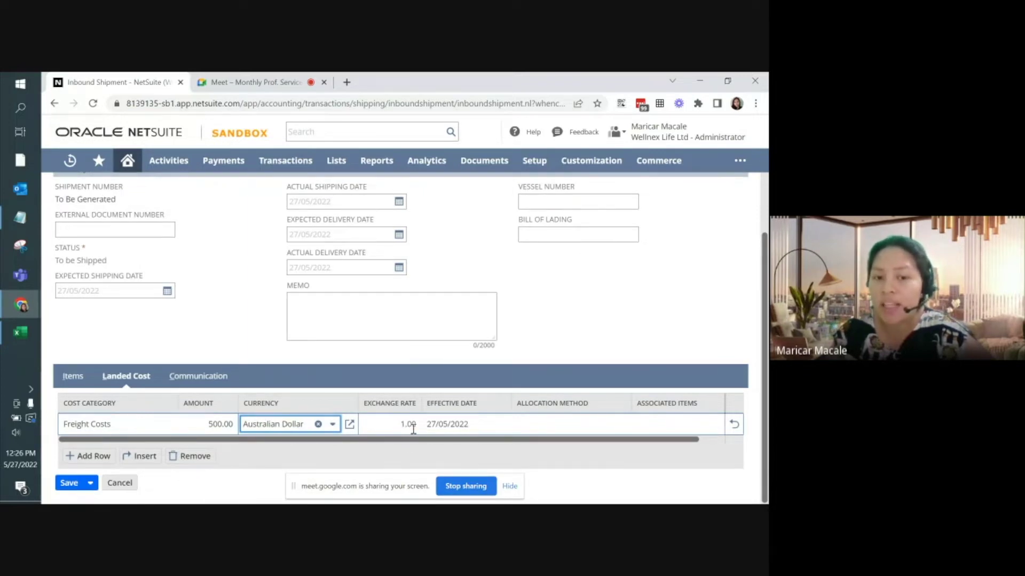
Allocate the freight cost by Quantity across the associated PO items and commit the line
drag(424, 442, 436, 442)
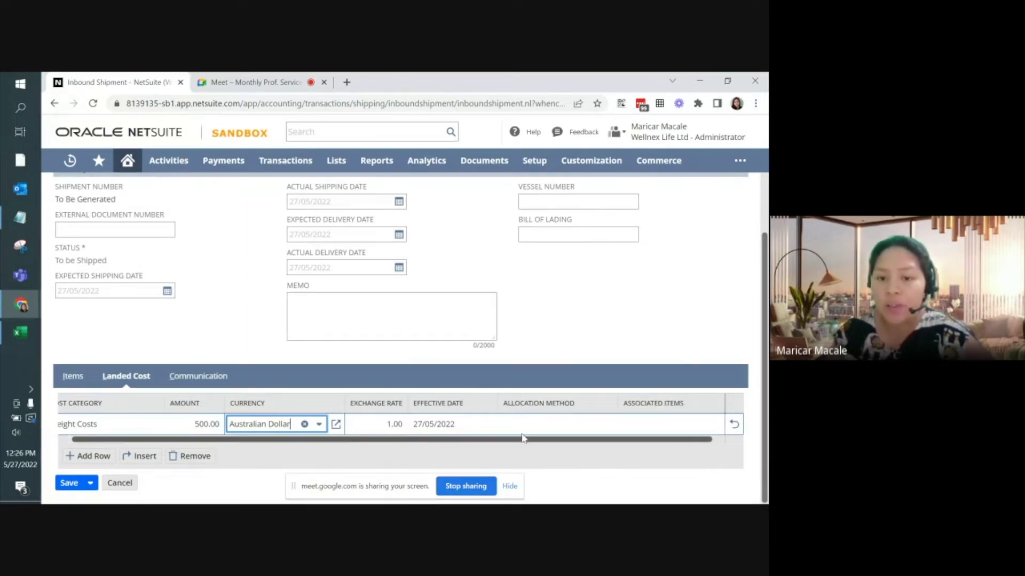
click(539, 424)
click(607, 425)
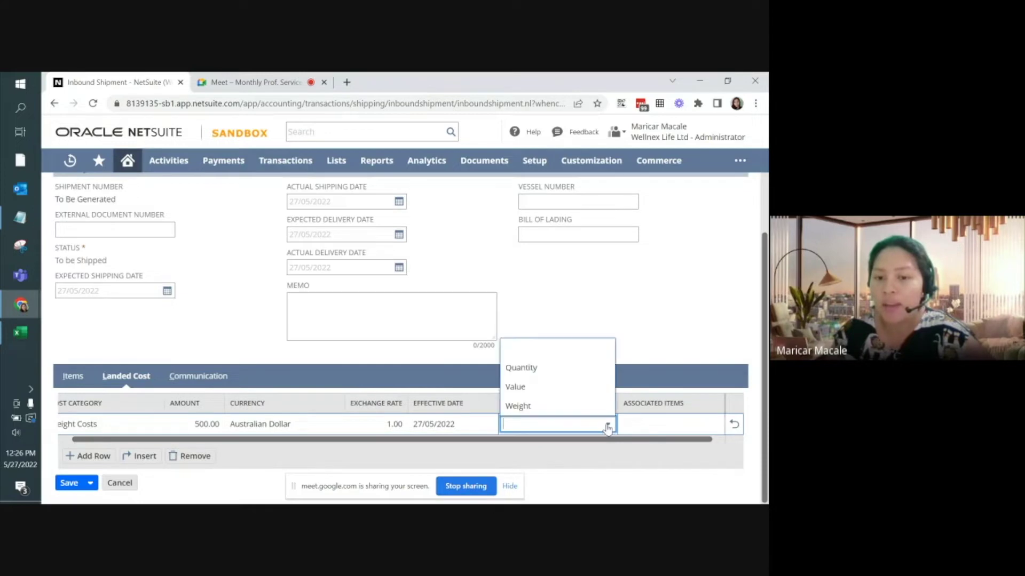
click(570, 369)
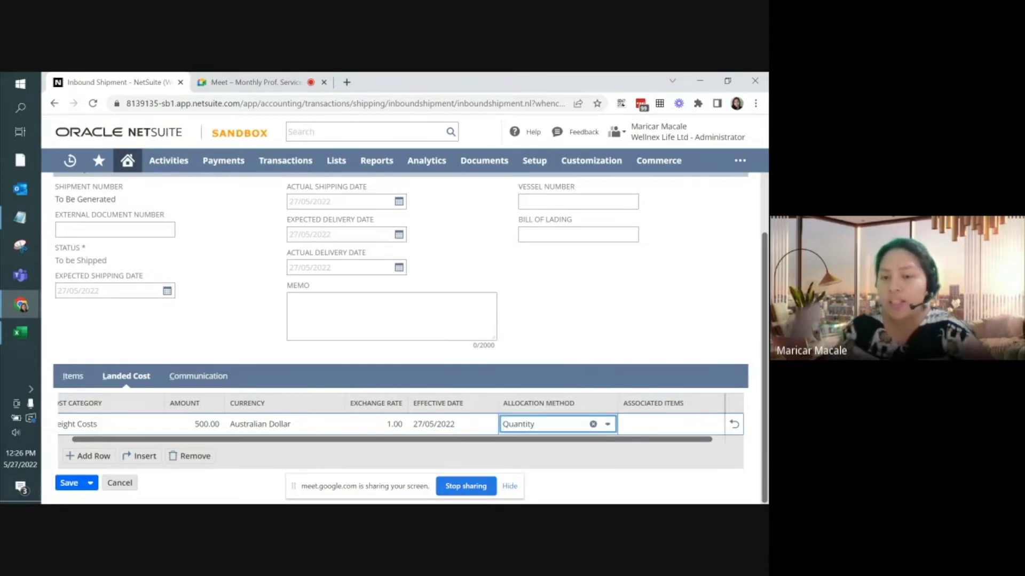
click(688, 425)
click(715, 425)
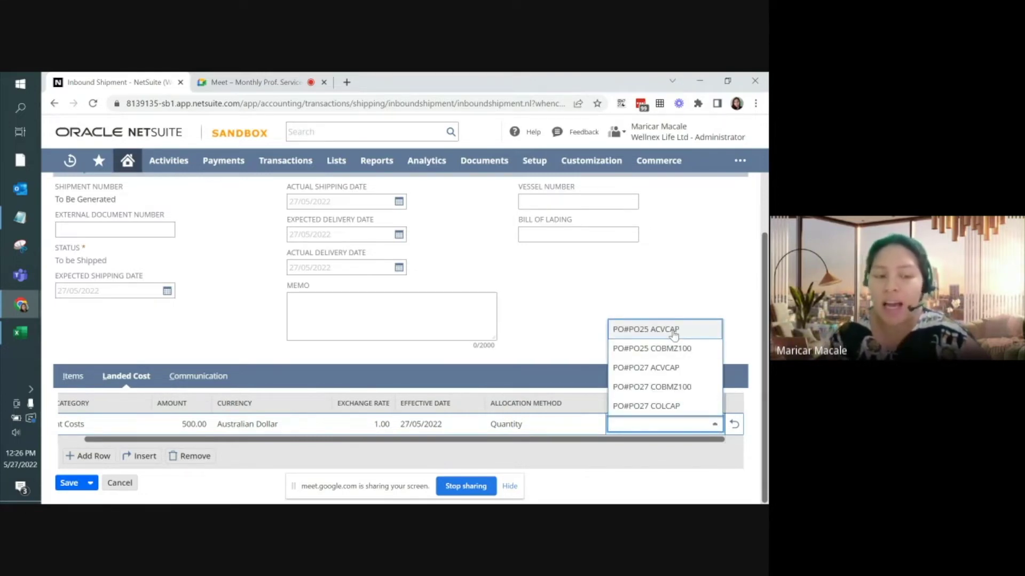
click(399, 444)
click(714, 424)
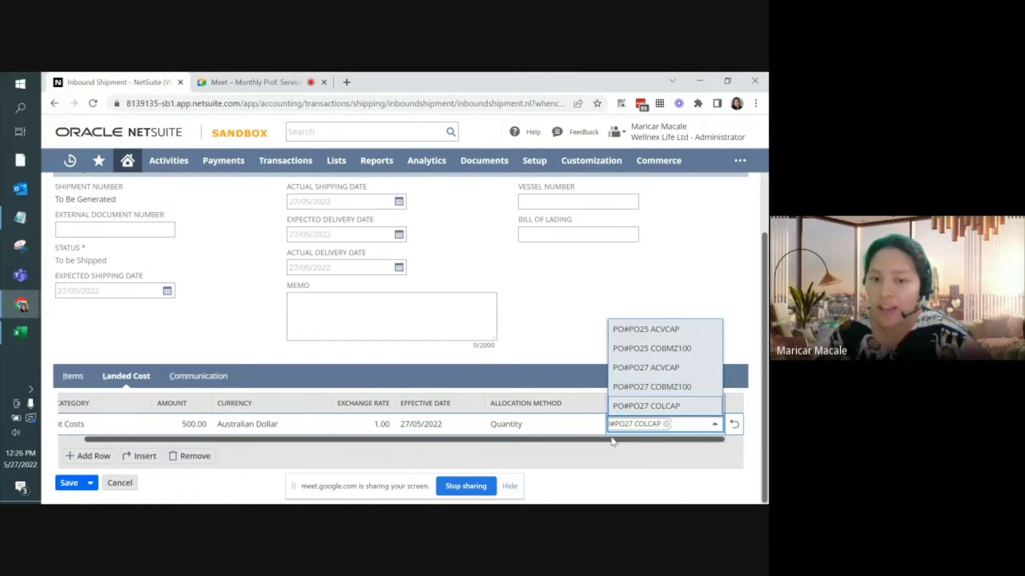
click(612, 440)
click(90, 457)
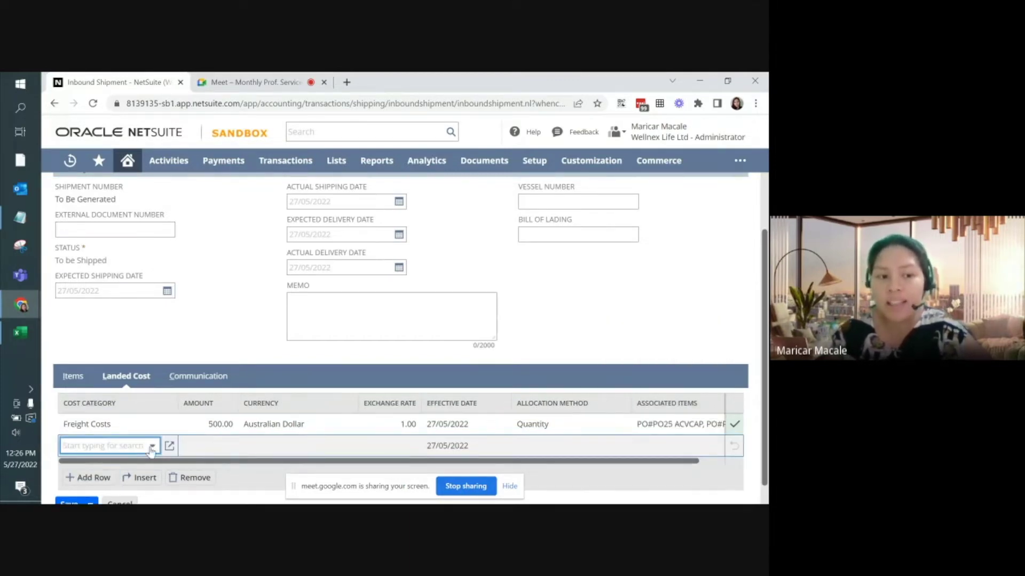
Add an Insurance landed cost line of 250 in Australian Dollar
click(152, 446)
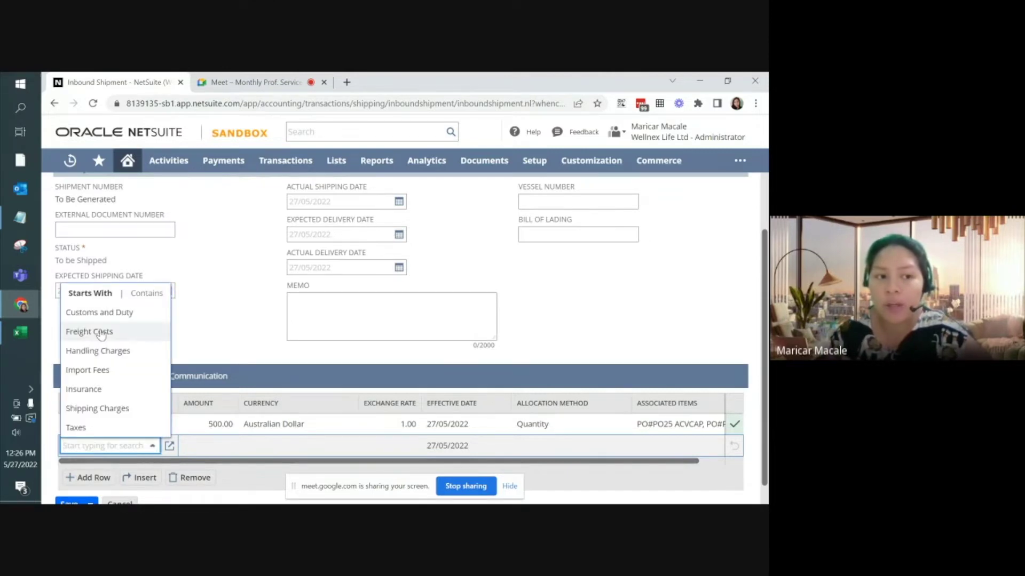
click(99, 390)
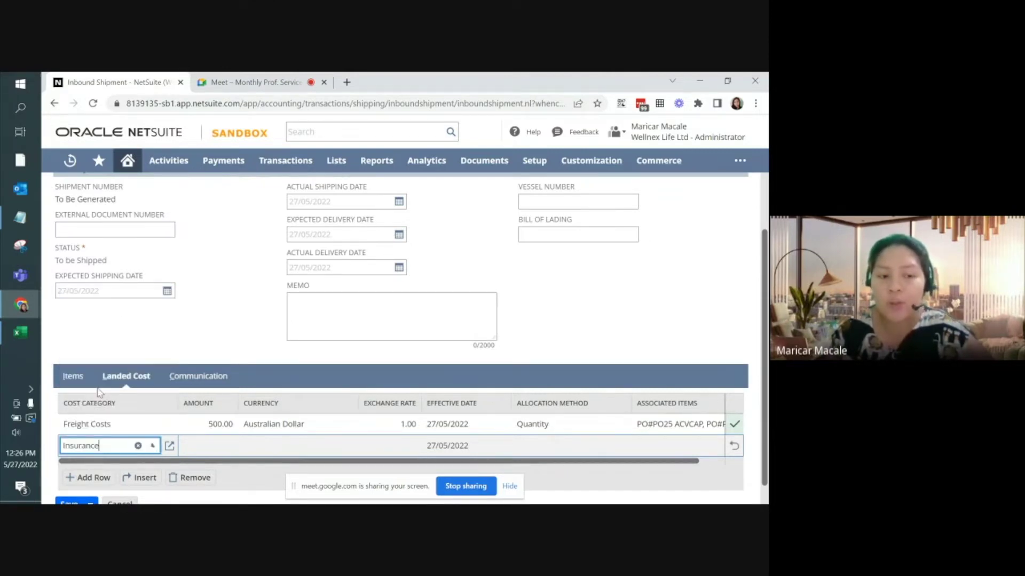
click(215, 445)
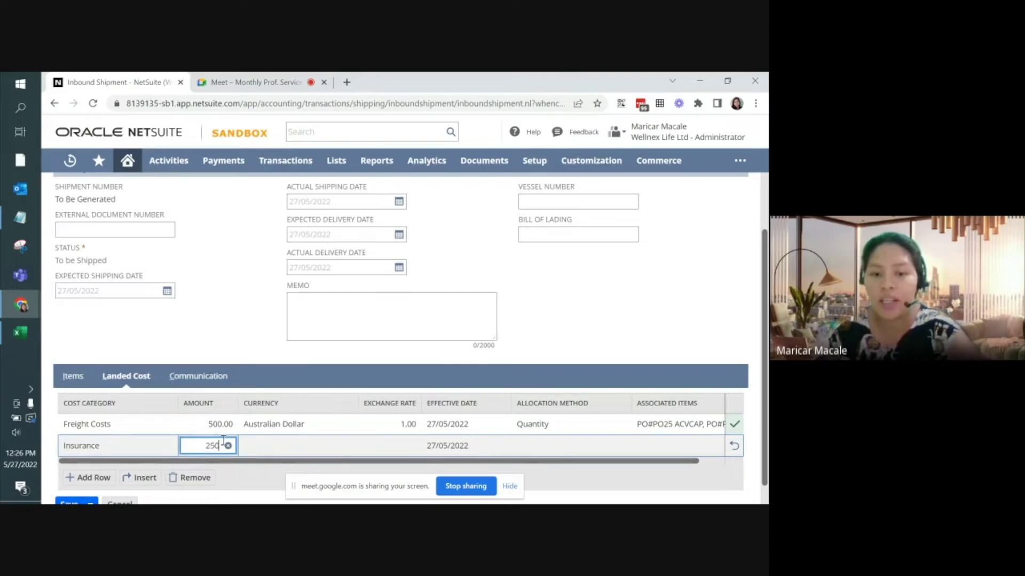
click(318, 450)
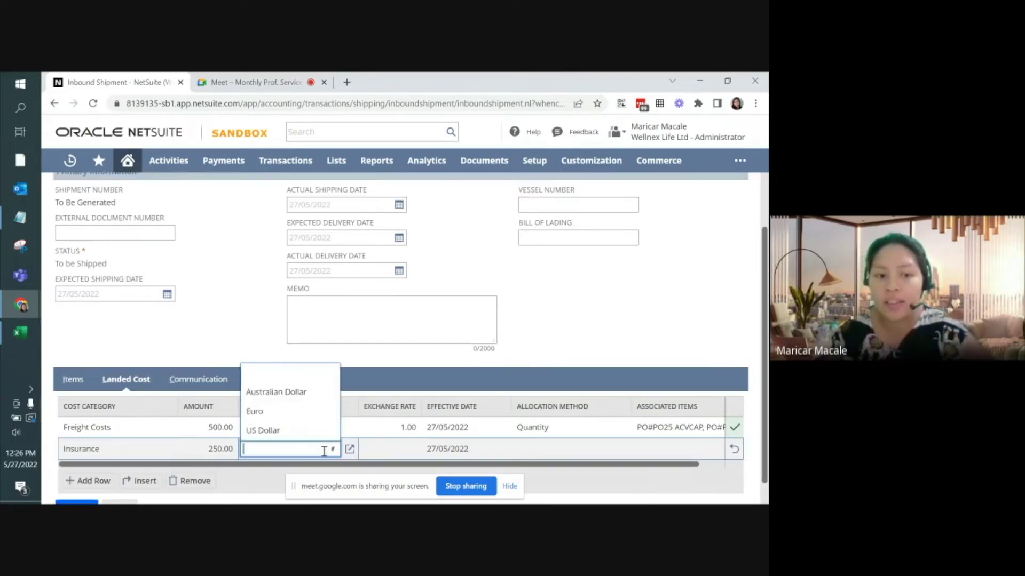
click(295, 393)
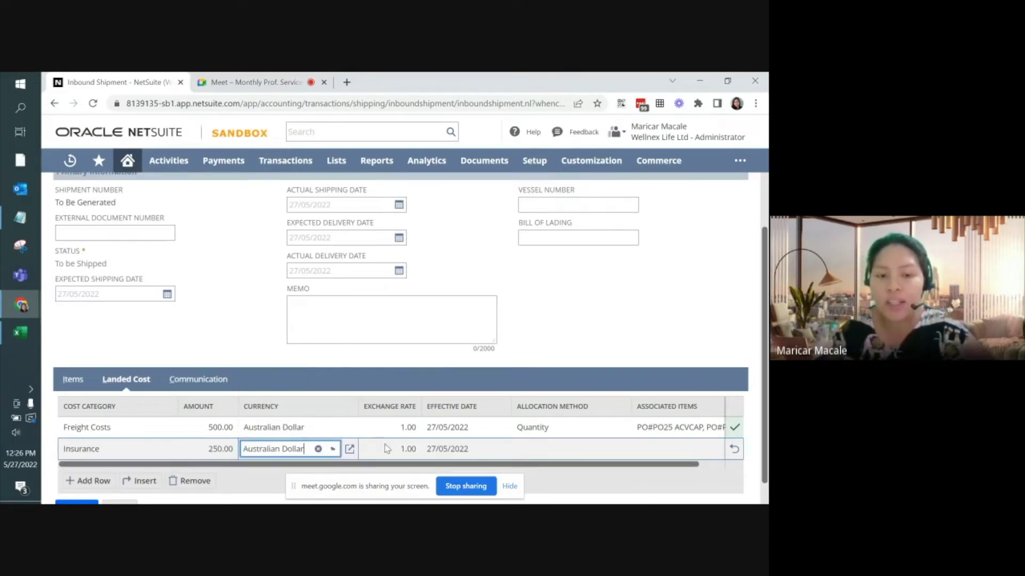
Allocate the Insurance cost by Quantity to its associated PO items and commit the line
click(529, 450)
click(619, 449)
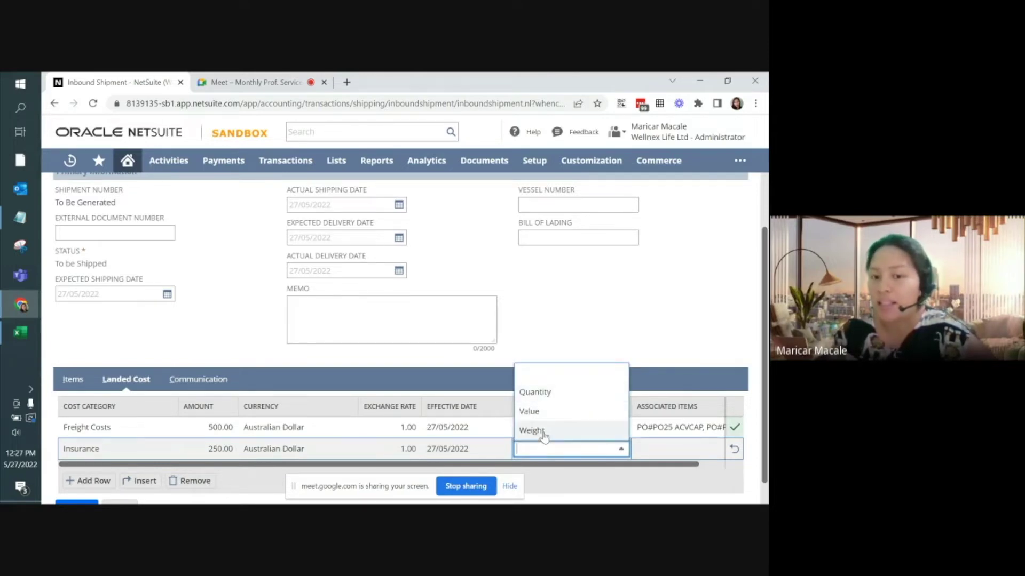
click(534, 392)
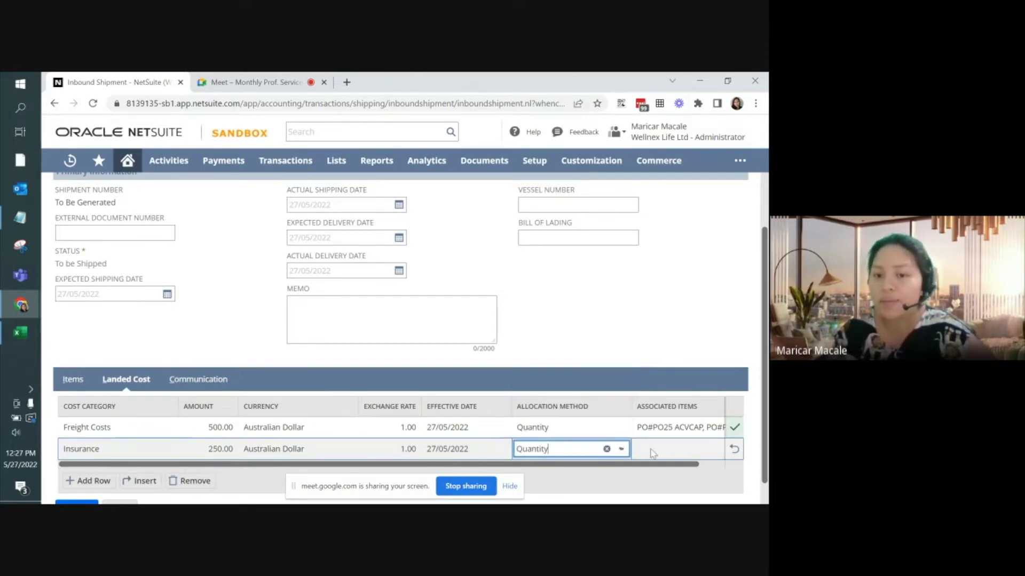
click(662, 454)
click(713, 450)
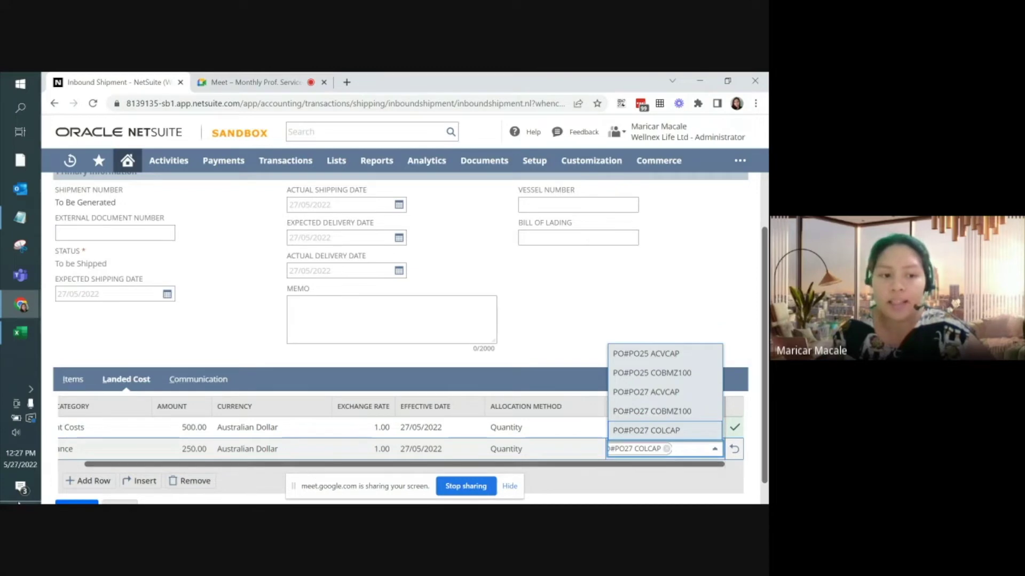
click(85, 483)
Save the inbound shipment
scroll(126, 380, up, 1)
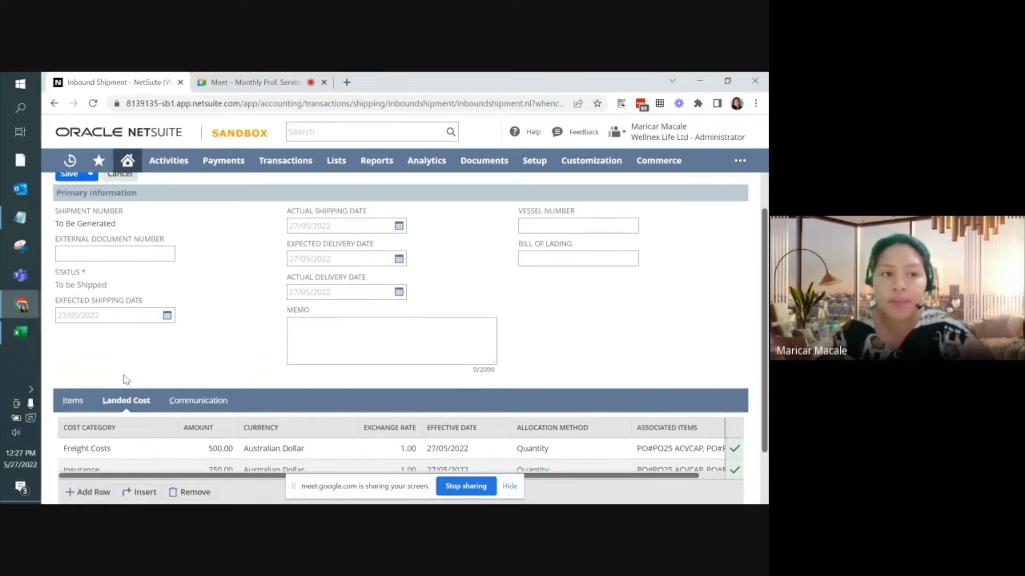
scroll(126, 380, up, 1)
click(68, 220)
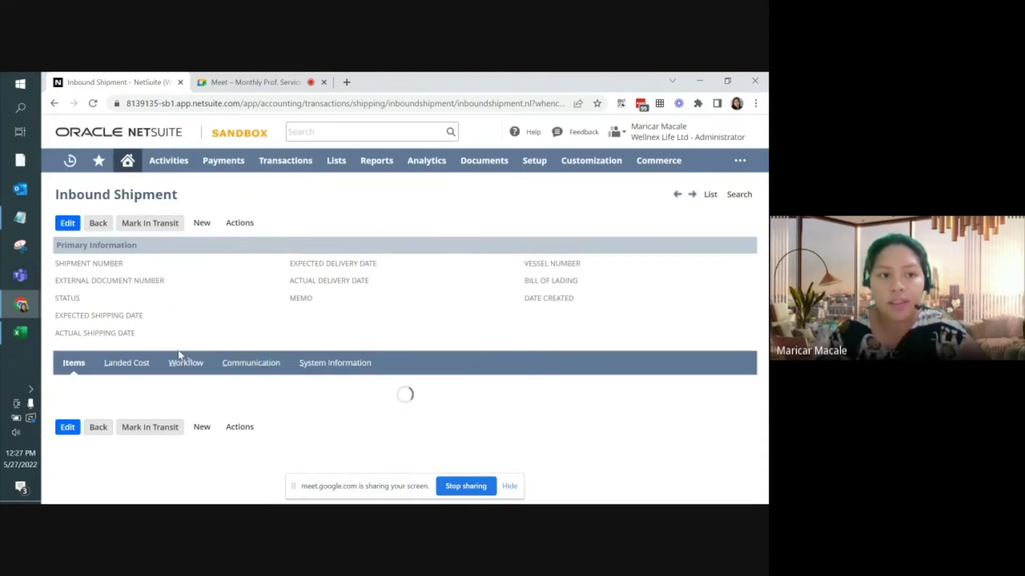
Mark shipment INBSHIP8 In Transit, then open its Receive page
scroll(202, 385, down, 2)
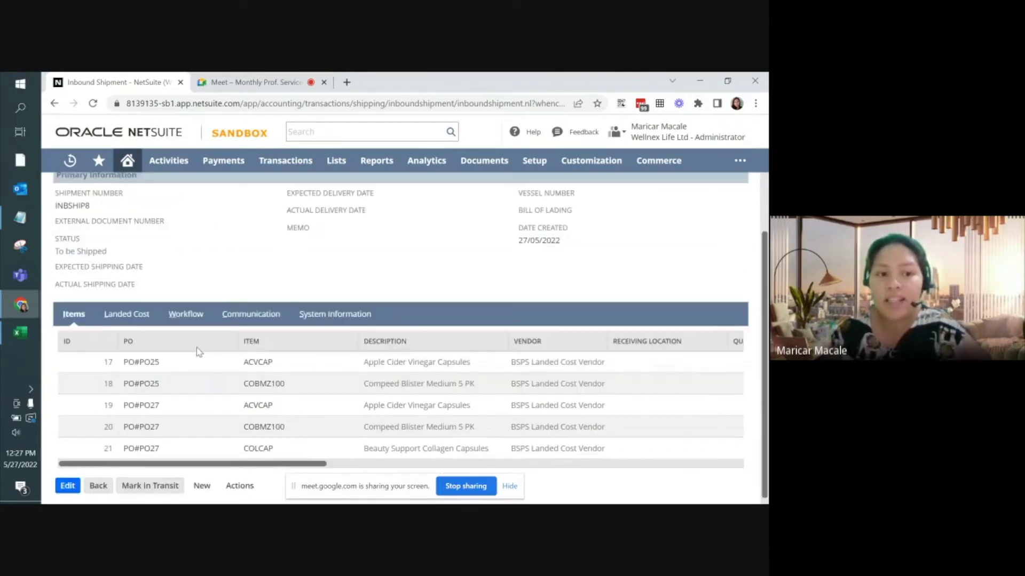
scroll(206, 432, up, 2)
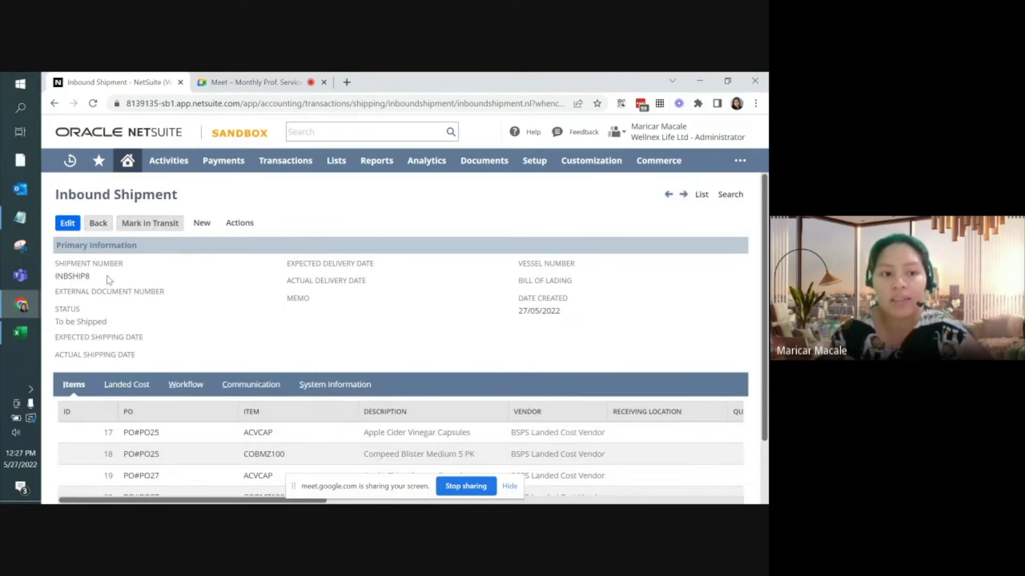
click(136, 228)
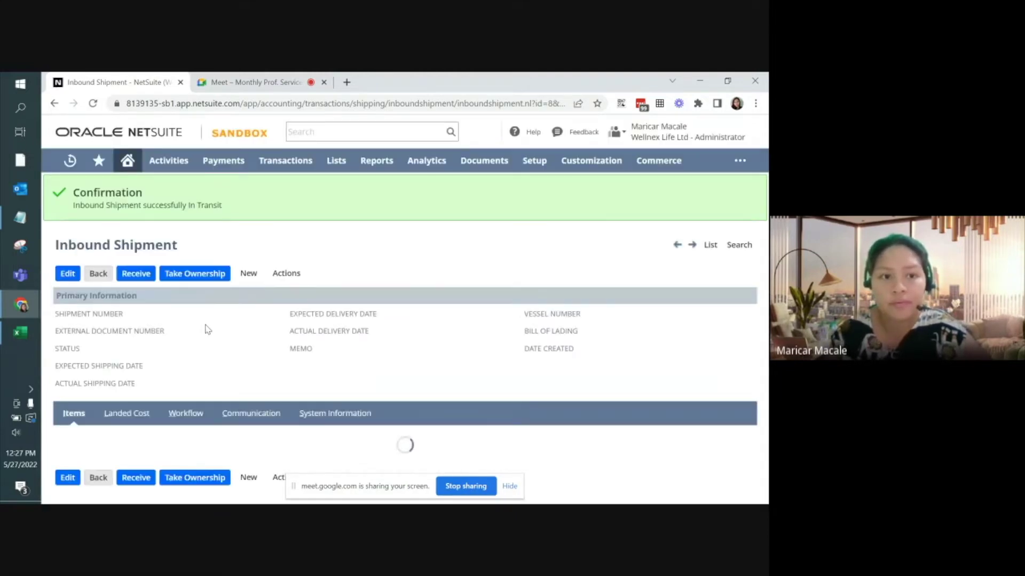
scroll(460, 299, down, 3)
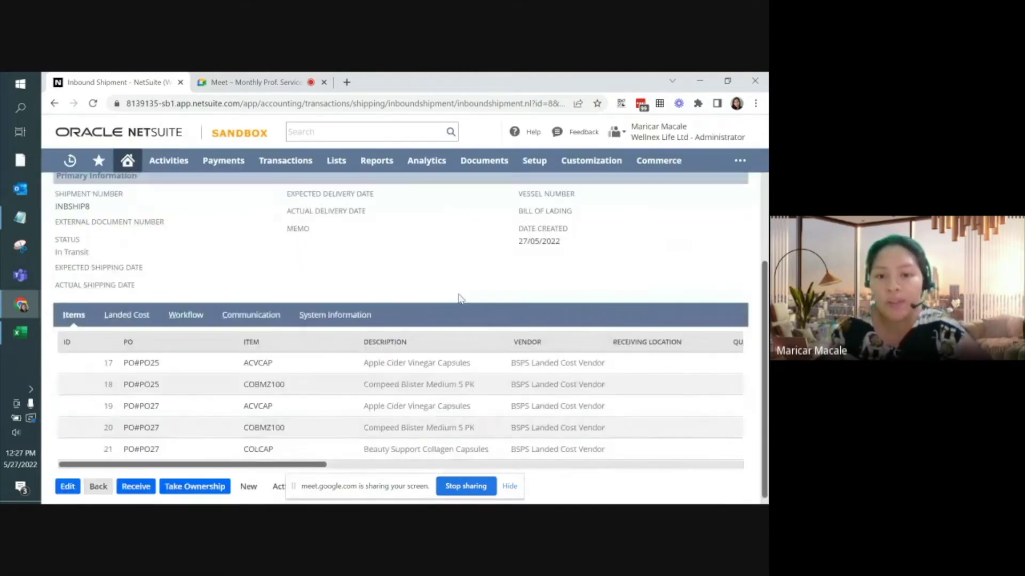
scroll(460, 299, up, 3)
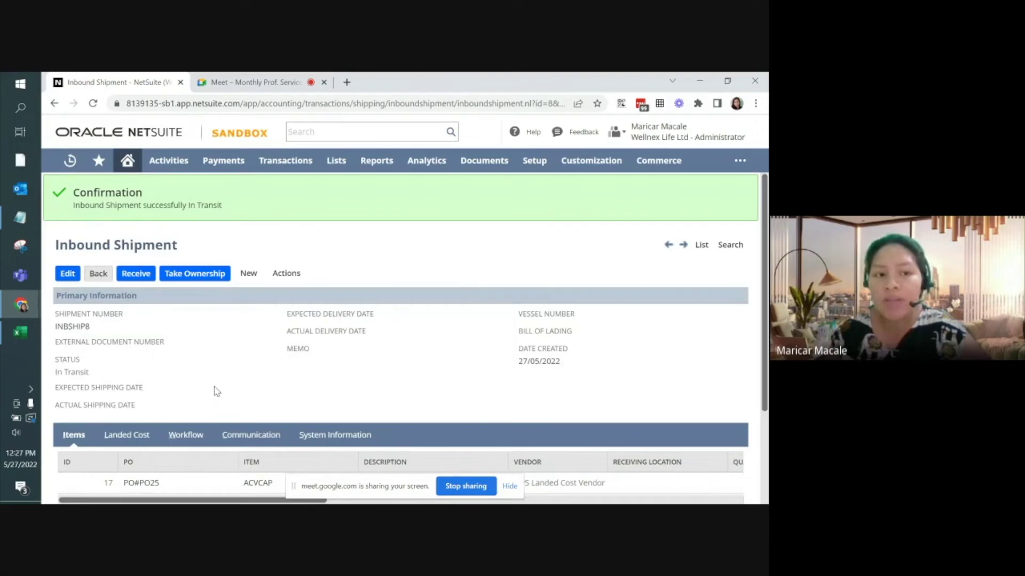
click(136, 274)
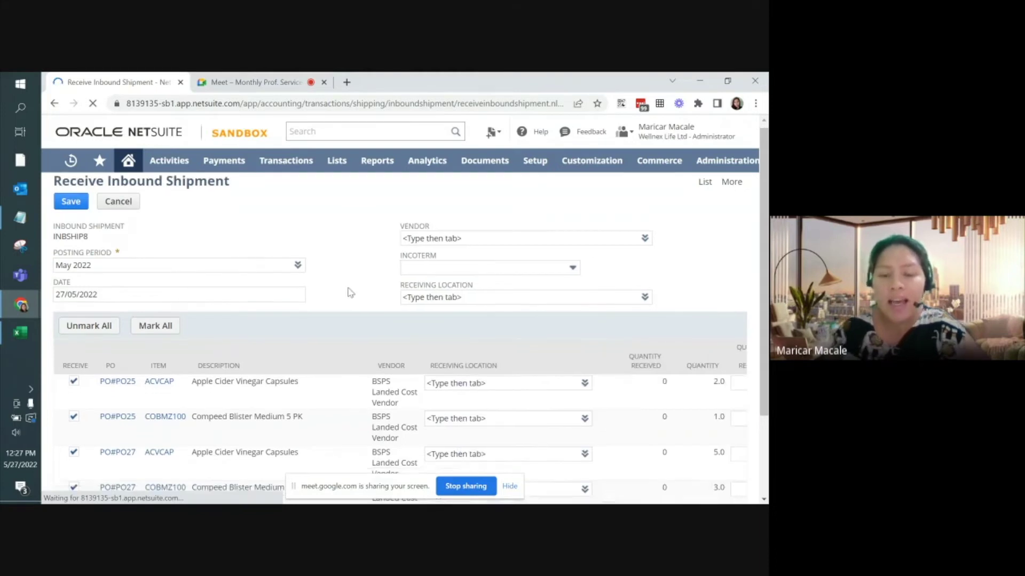
Clear the header Receiving Location on the receipt form
scroll(347, 299, down, 2)
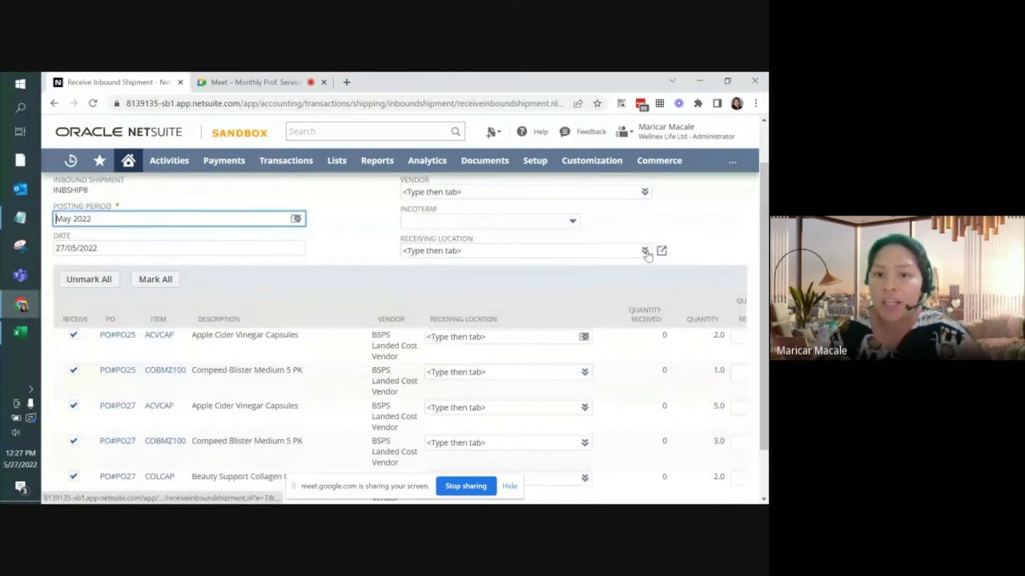
click(645, 251)
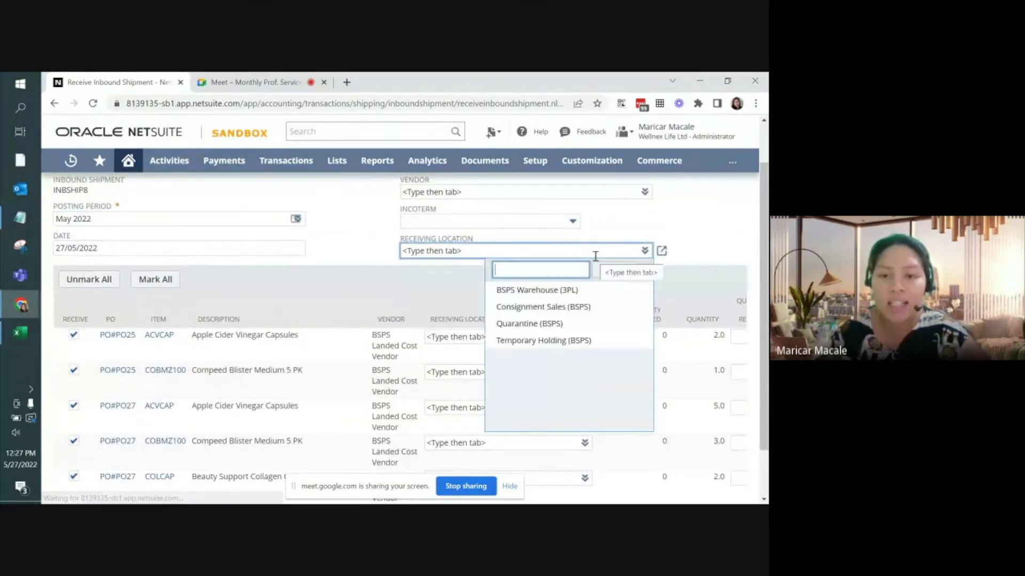
click(546, 290)
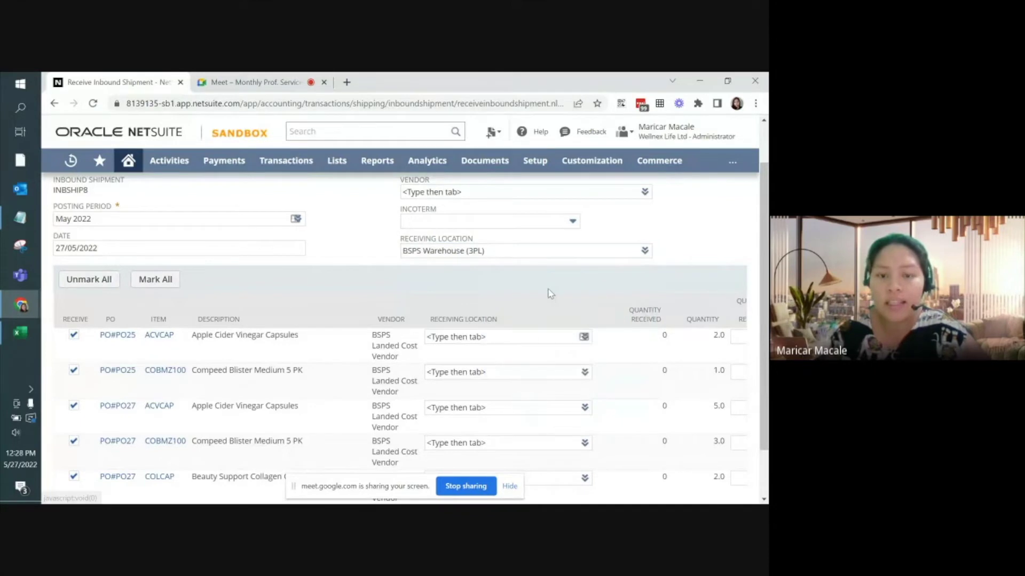
click(622, 302)
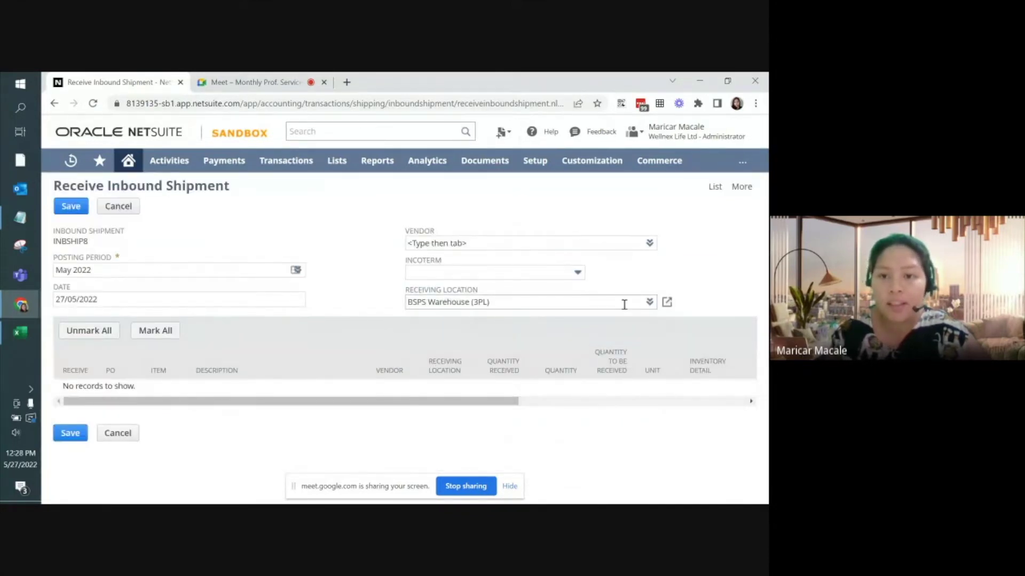
drag(555, 302, 397, 304)
key(BackSpace)
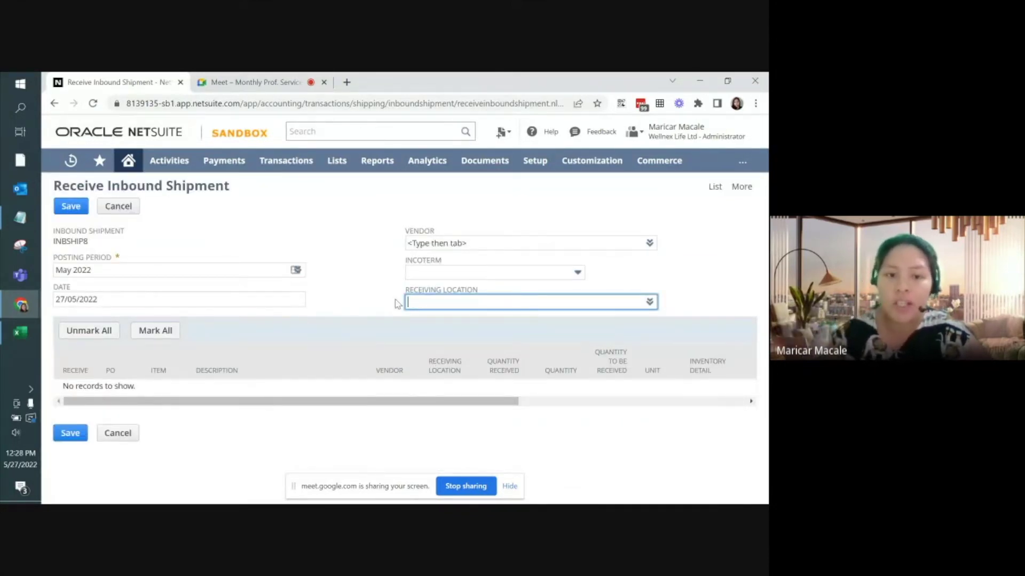
Set each of the five lines' Receiving Location to BSPS Warehouse (3PL)
scroll(448, 345, down, 2)
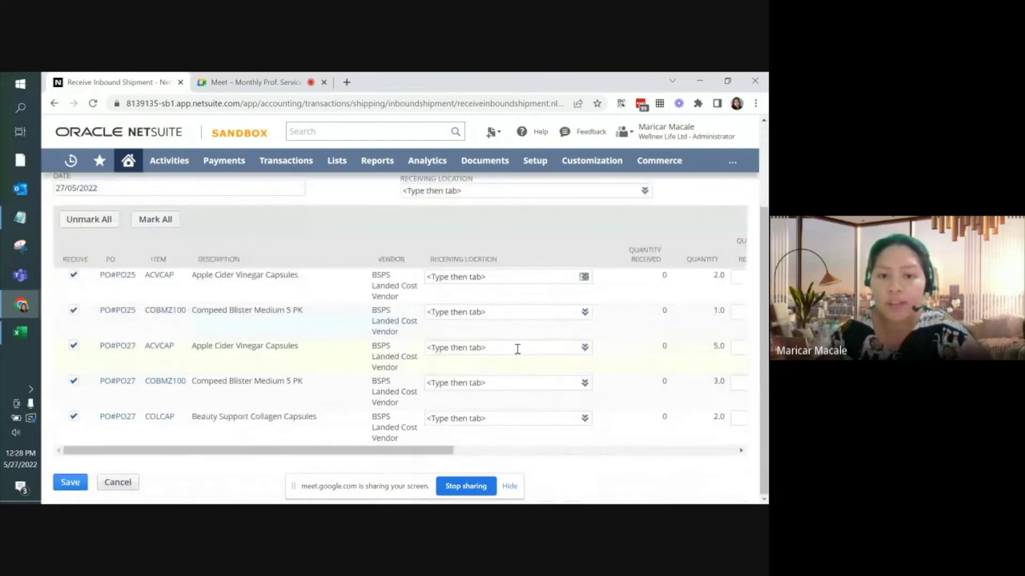
click(584, 277)
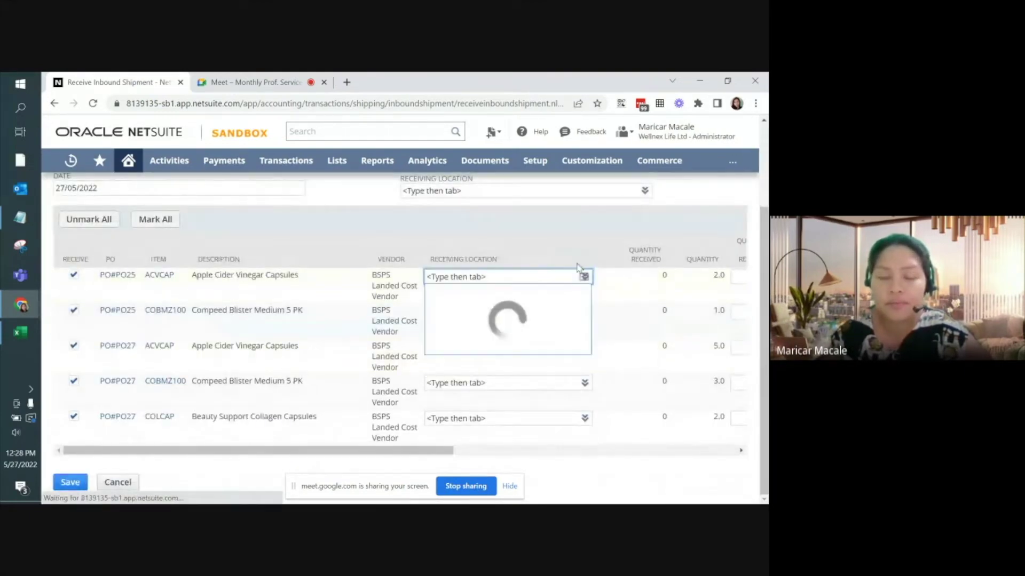
click(579, 314)
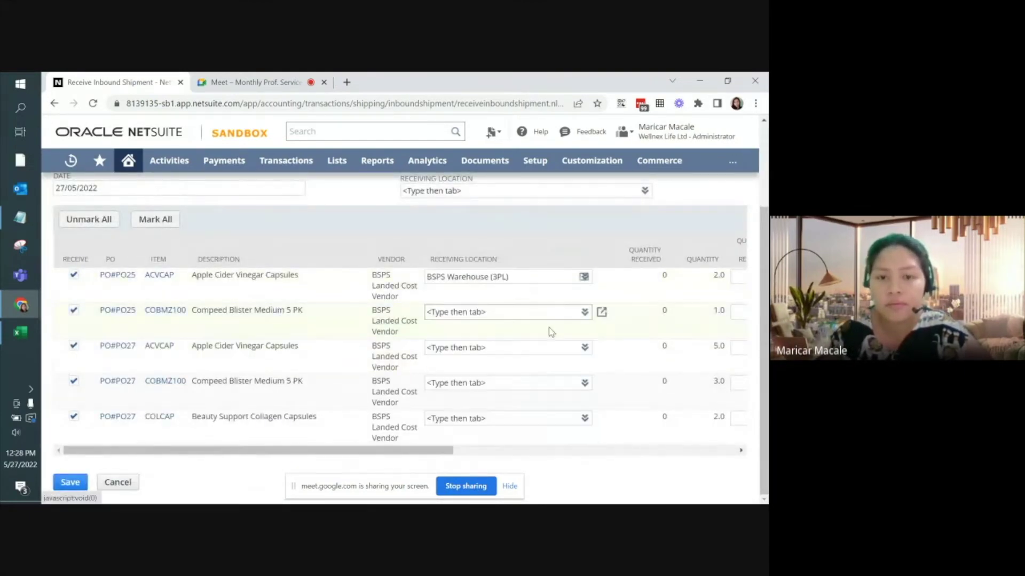
click(583, 312)
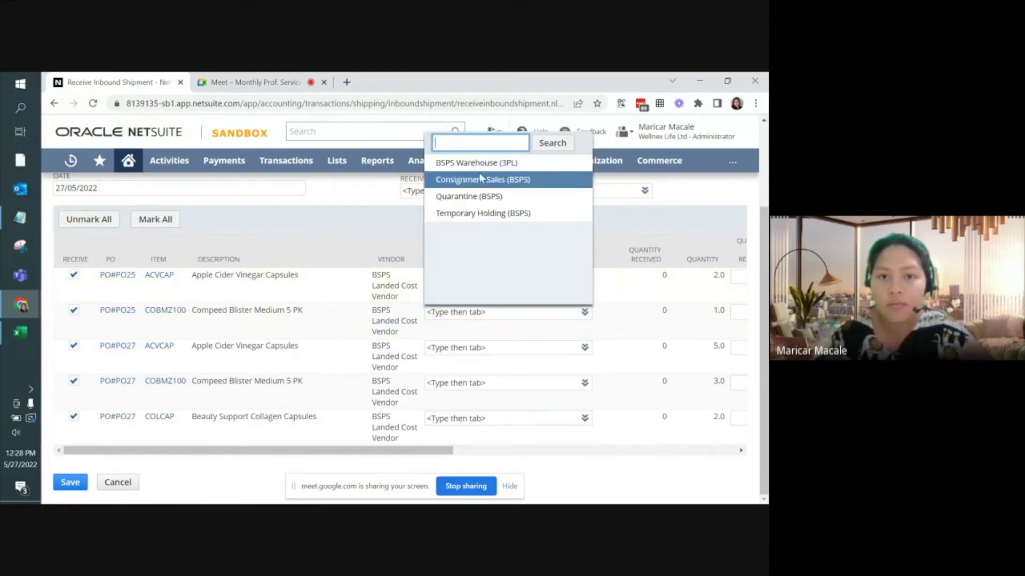
click(483, 160)
click(584, 347)
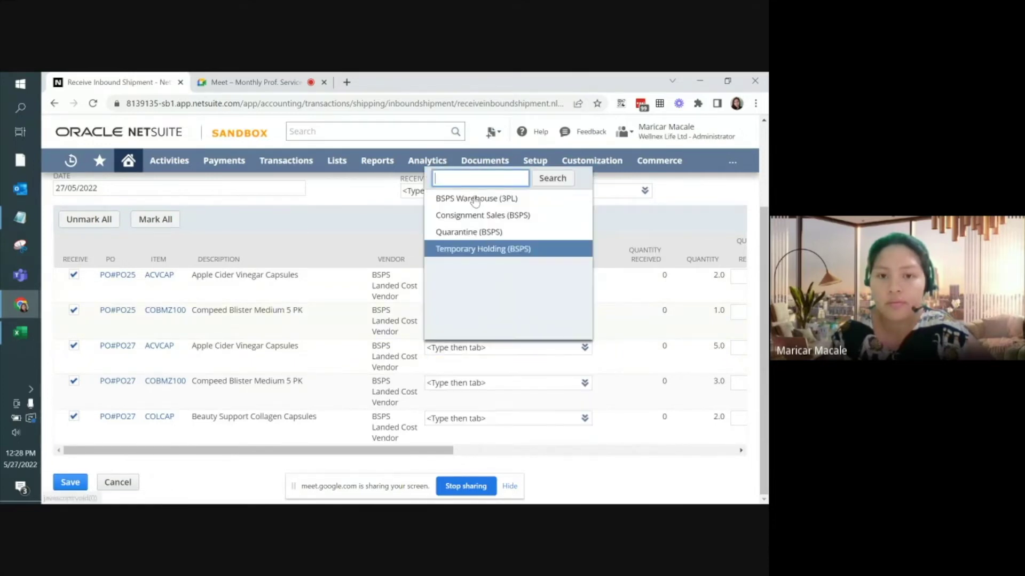
click(475, 199)
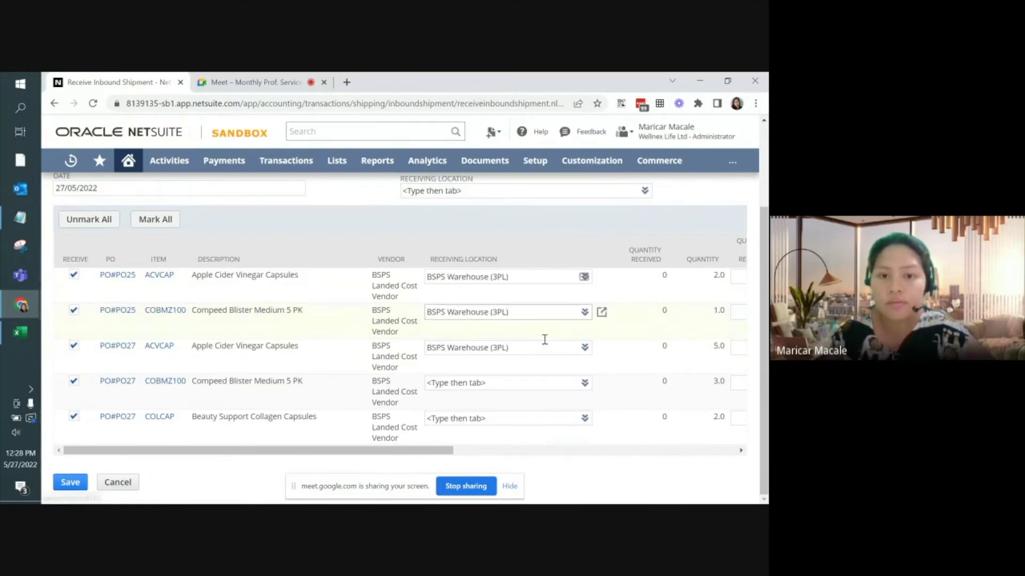
click(584, 381)
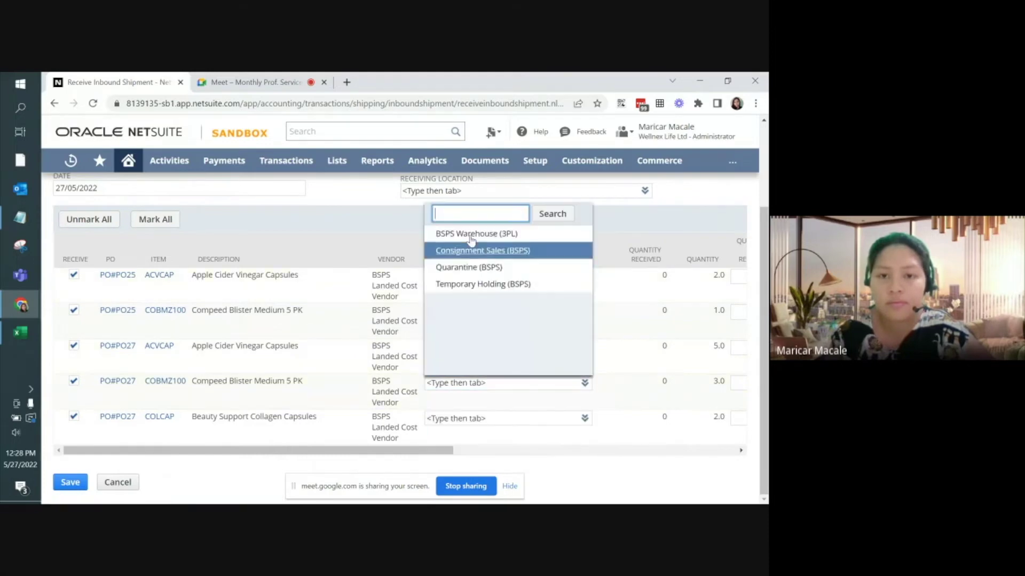
click(470, 233)
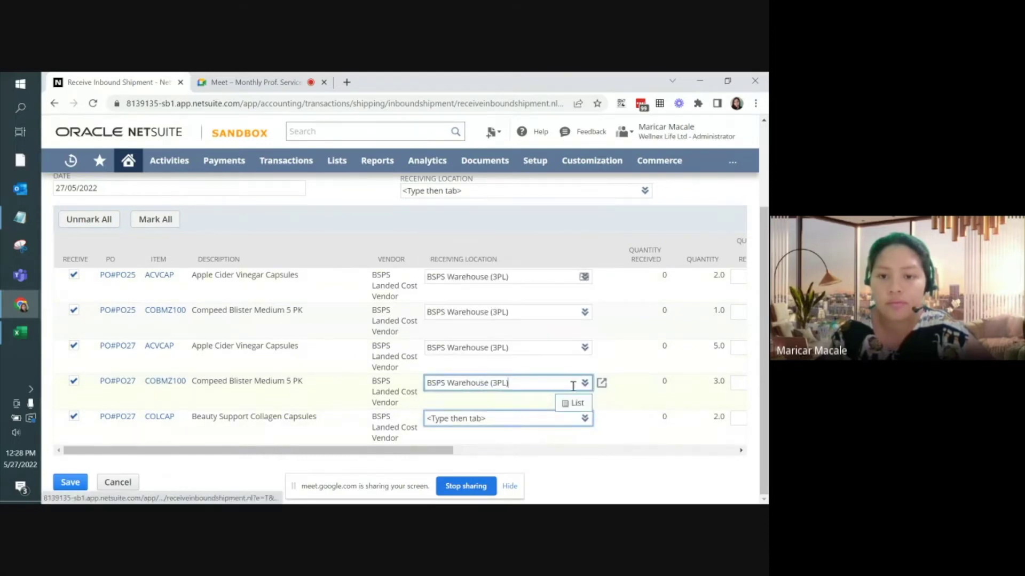
click(586, 419)
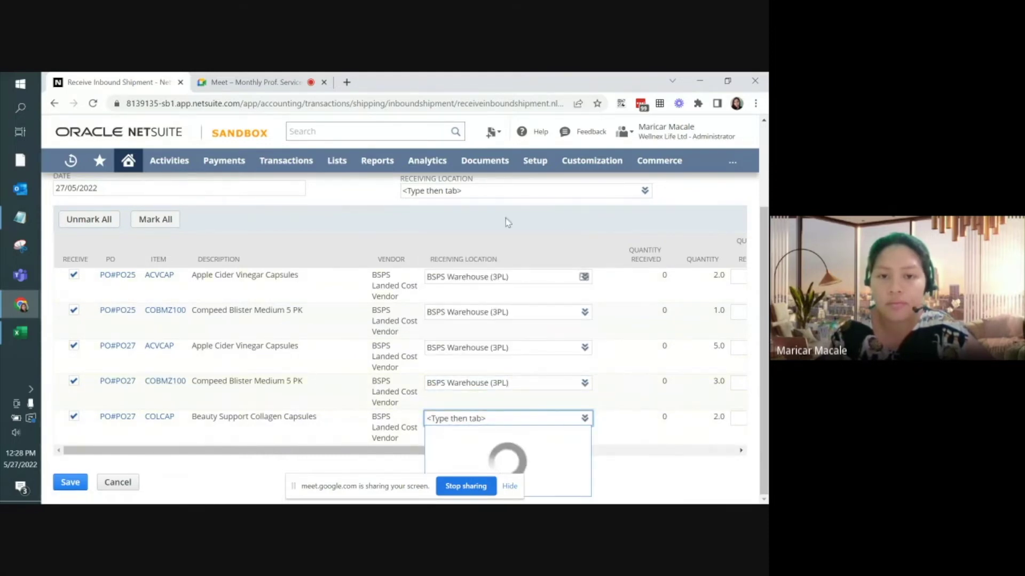
click(476, 267)
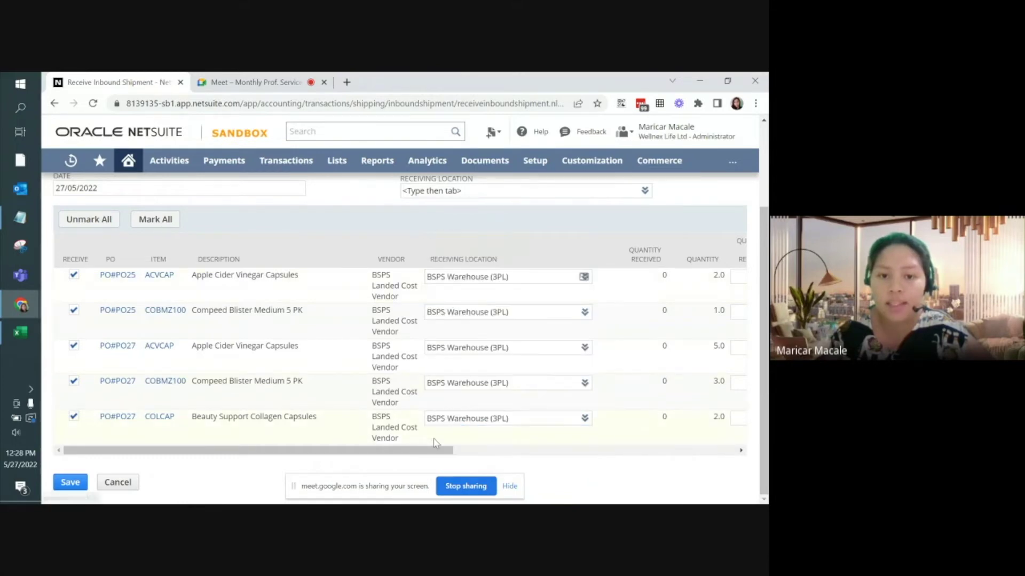
drag(433, 451, 647, 457)
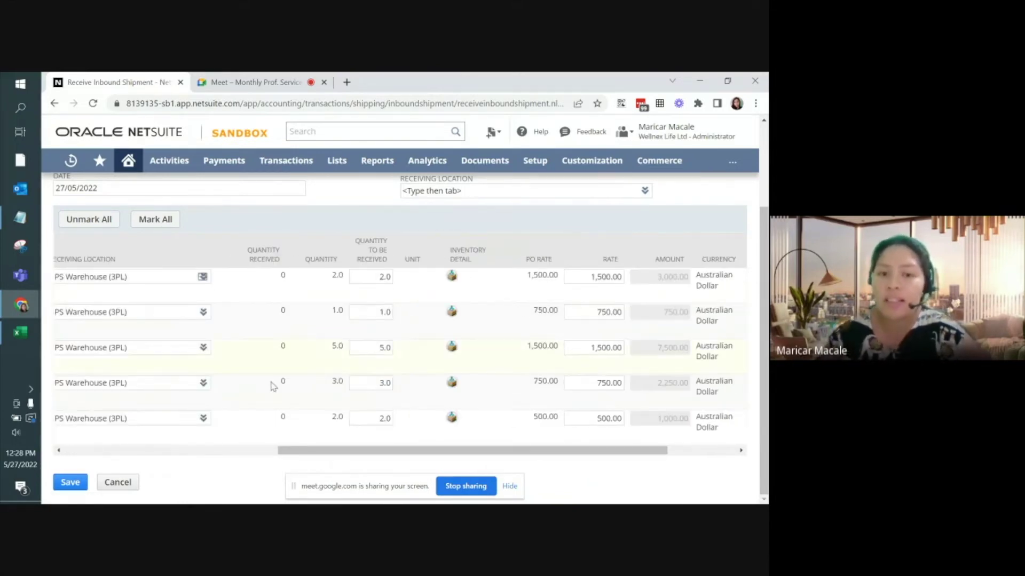
Autogenerate lot 1 inventory detail for the ACVCAP line (quantity 2) and COBMZ100 line (quantity 1)
click(451, 276)
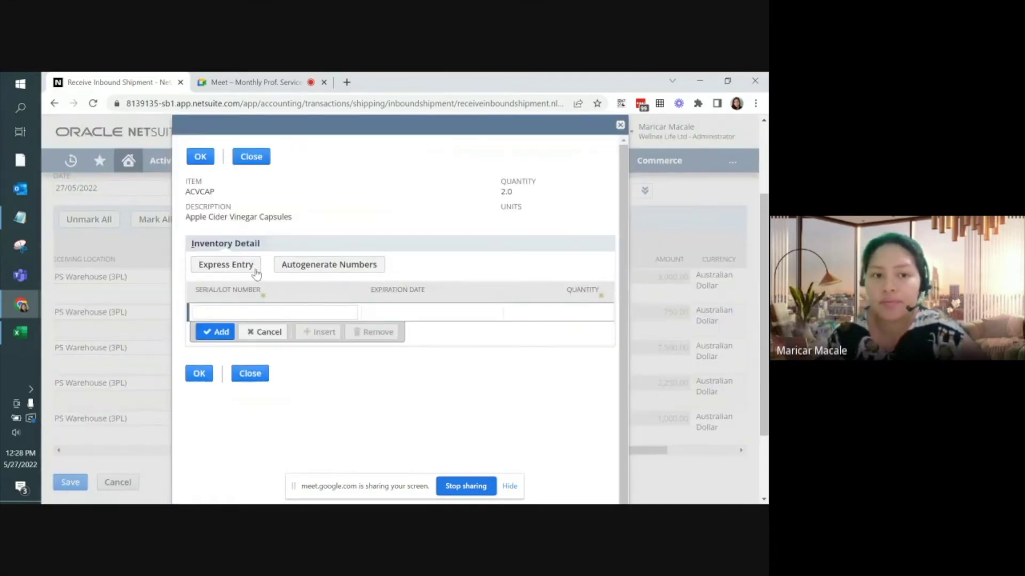
click(252, 313)
text(W)
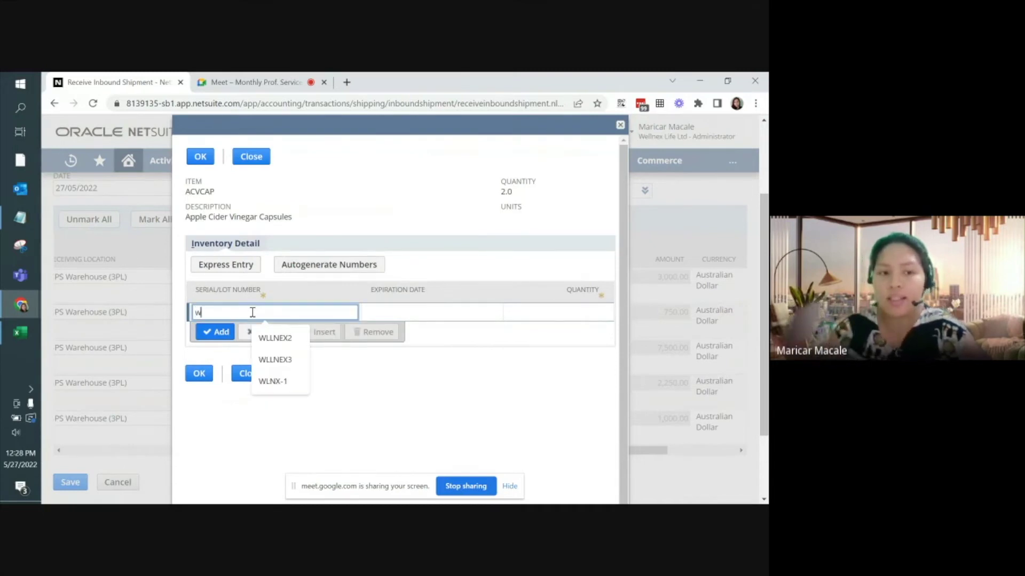
click(335, 267)
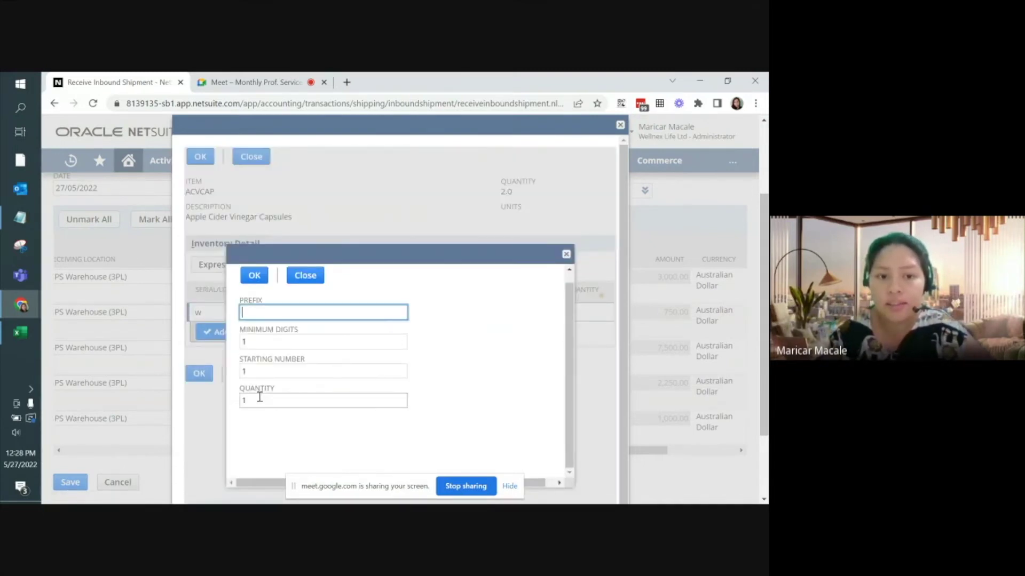
click(256, 399)
click(254, 275)
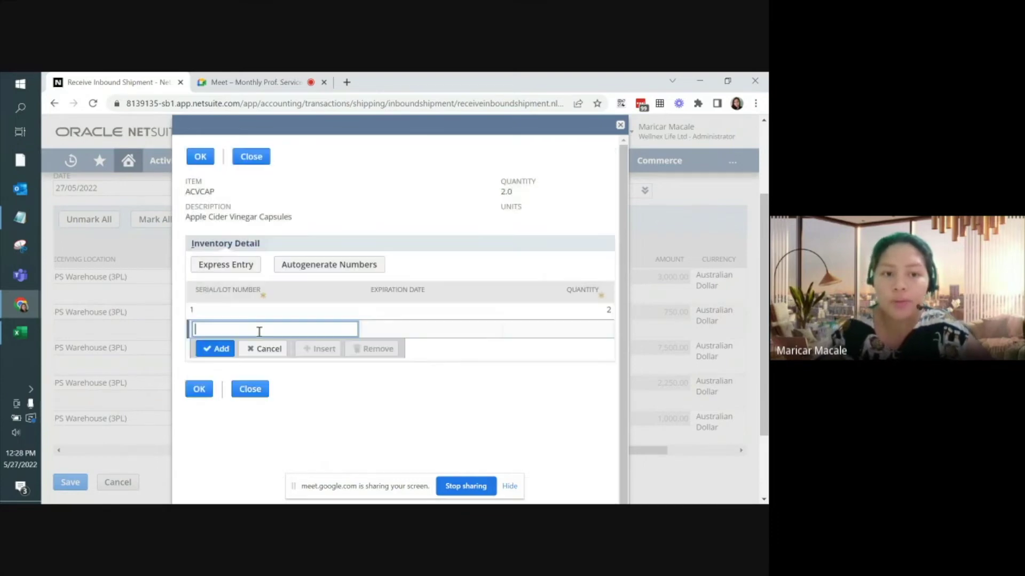
click(200, 157)
click(452, 313)
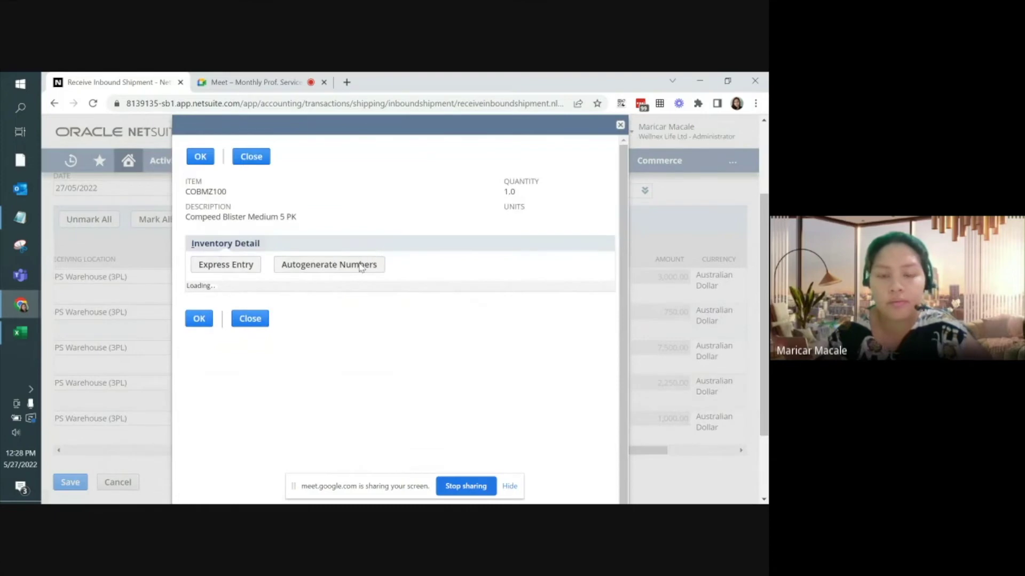
click(360, 265)
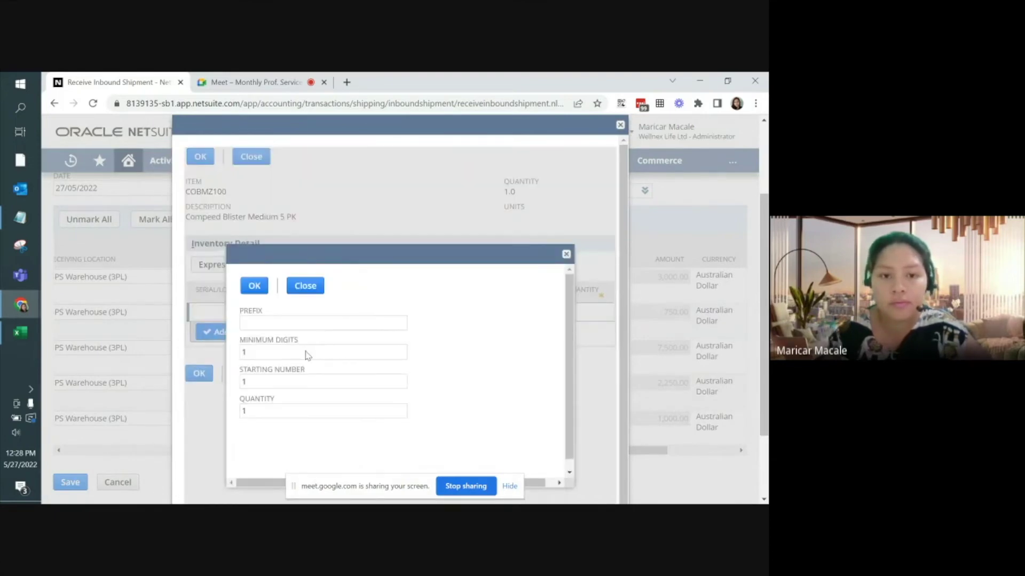
click(254, 286)
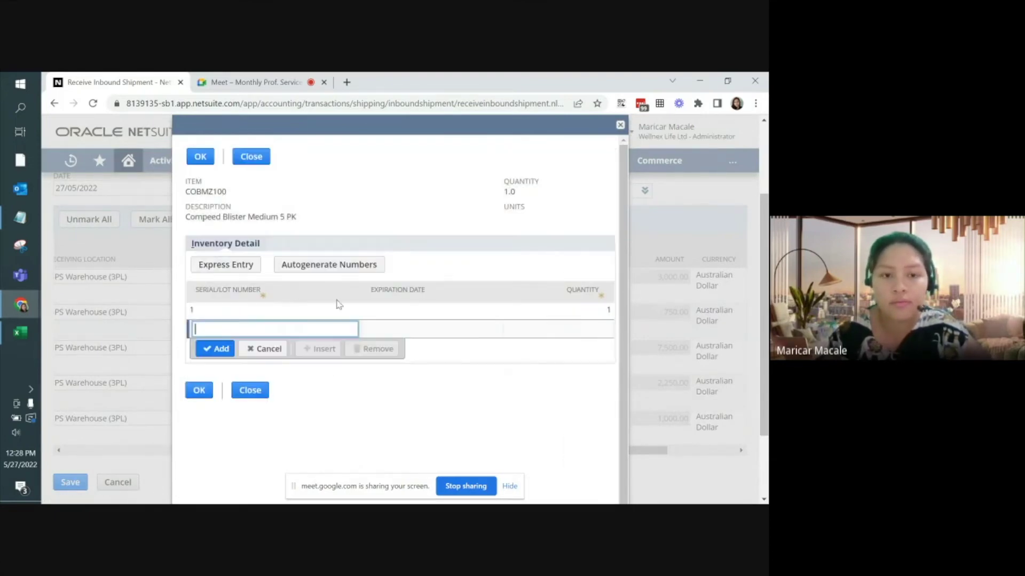
click(207, 159)
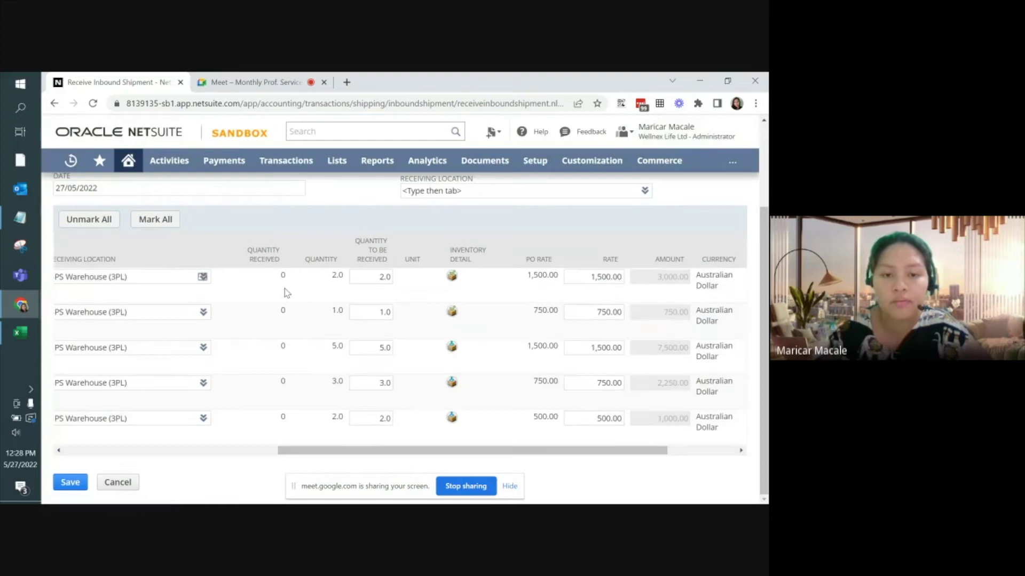
Autogenerate lot 1 inventory detail for the third line (quantity 5) and fourth line (quantity 3)
click(451, 348)
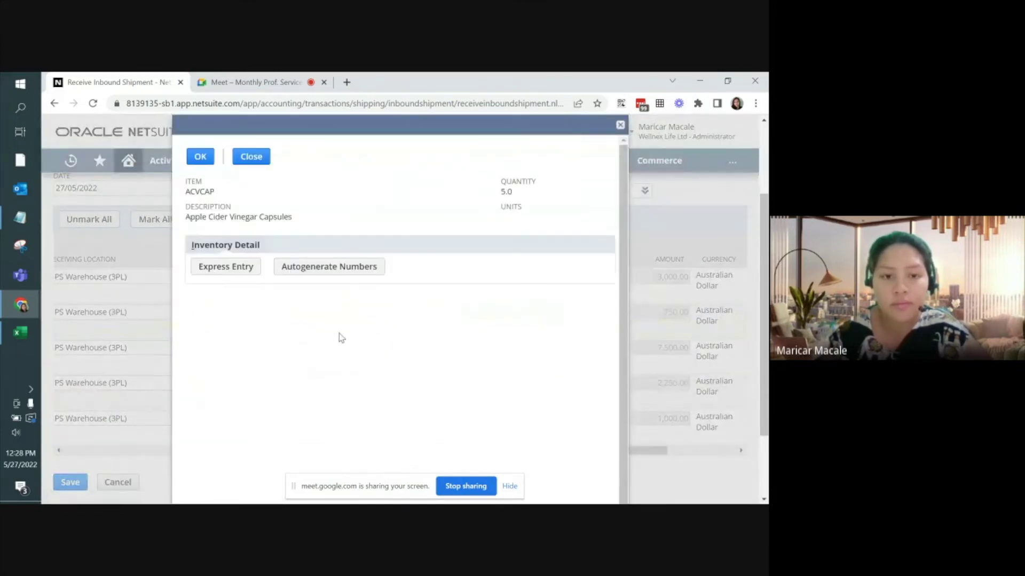
click(320, 267)
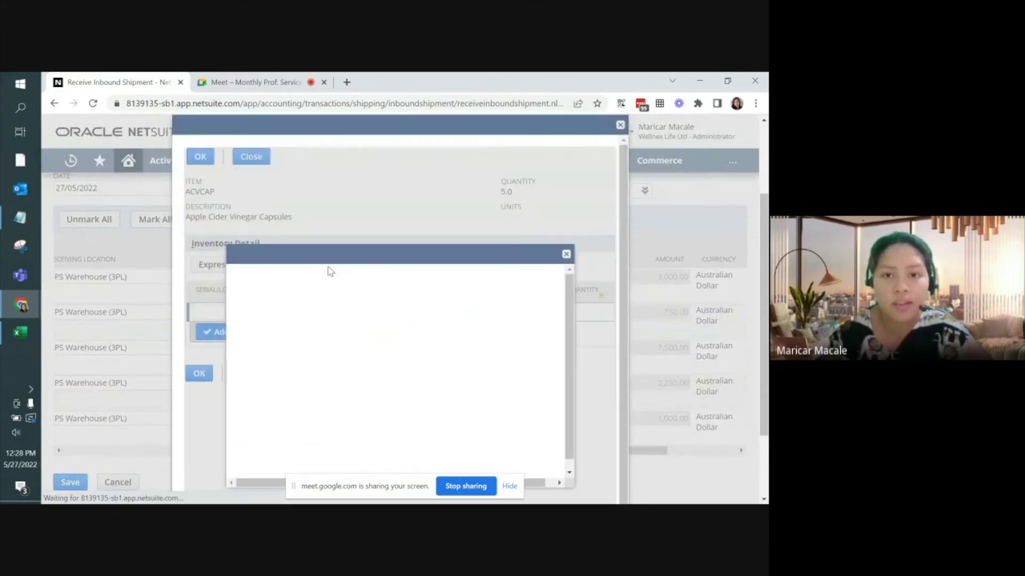
double_click(256, 411)
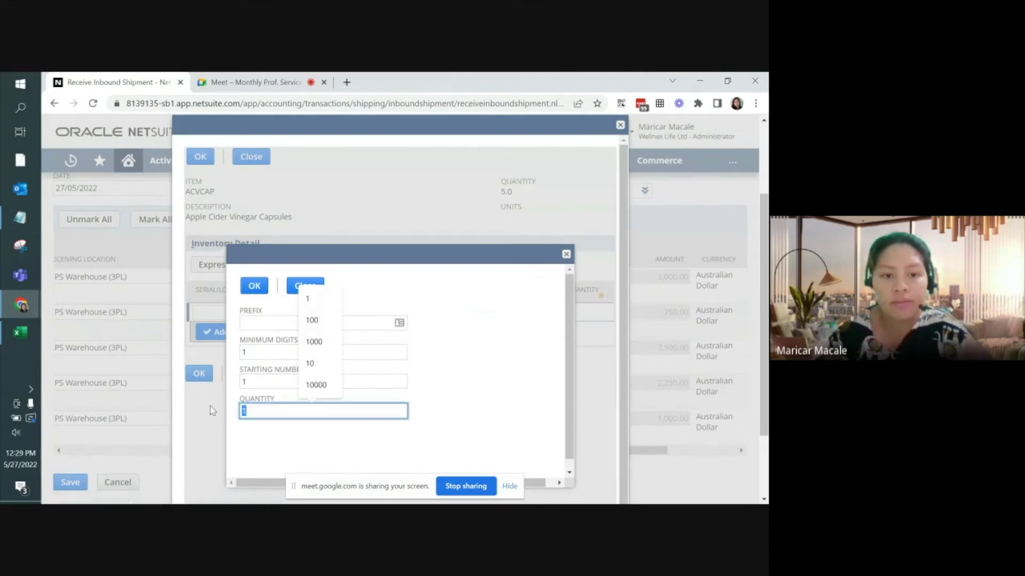
text(5)
click(254, 285)
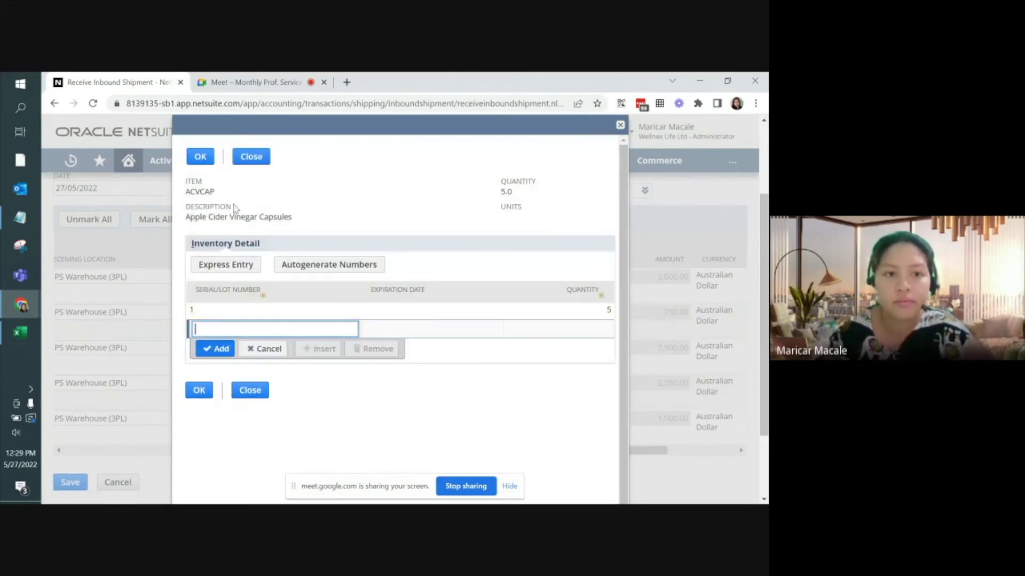
click(201, 160)
click(450, 382)
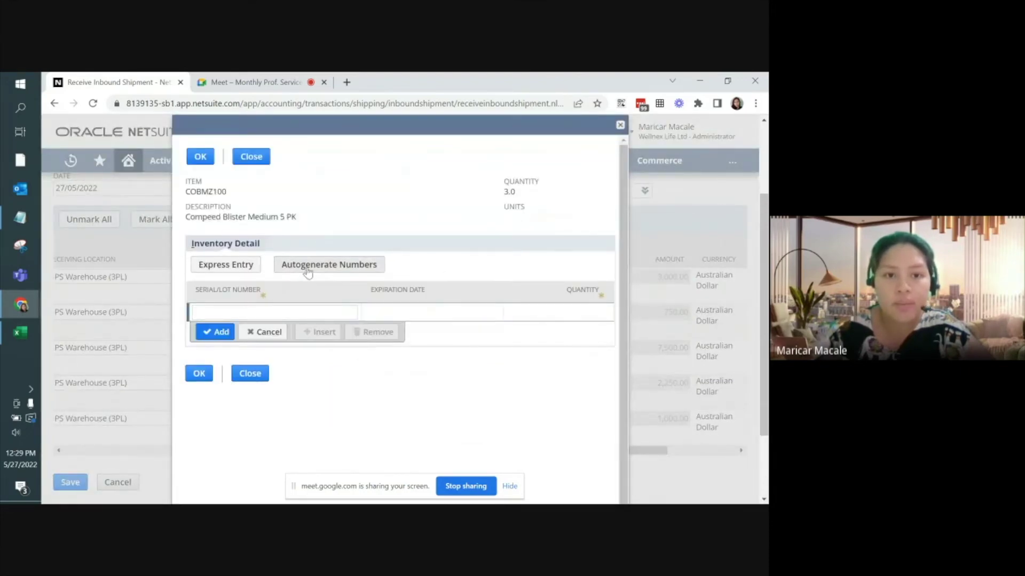
click(306, 270)
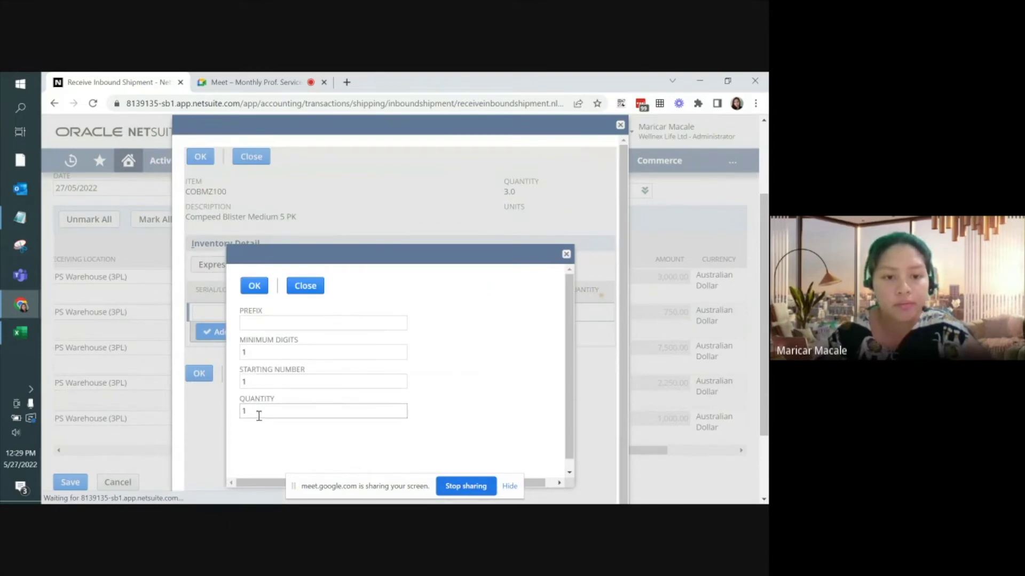
click(258, 411)
text(3)
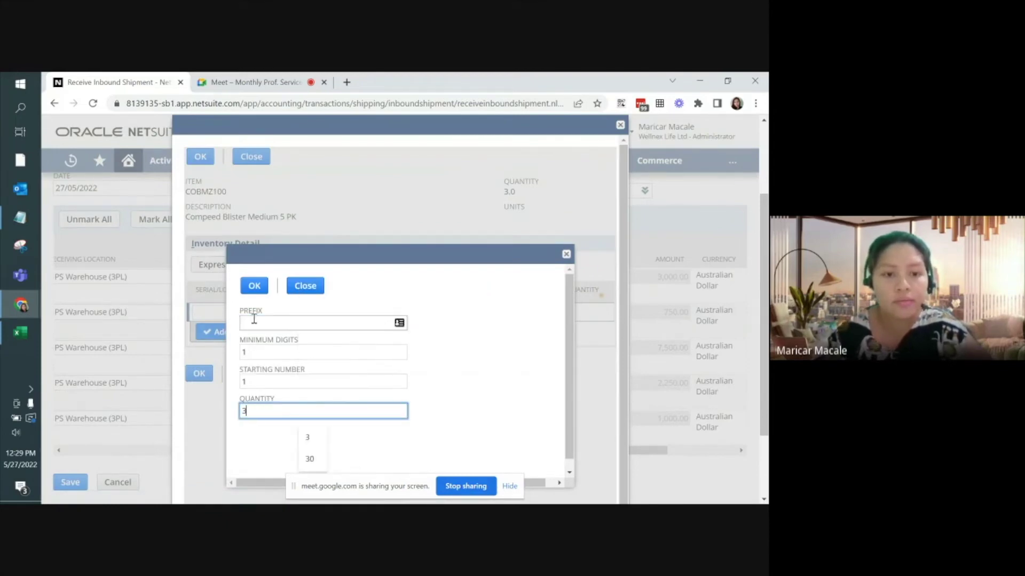
click(254, 286)
click(200, 156)
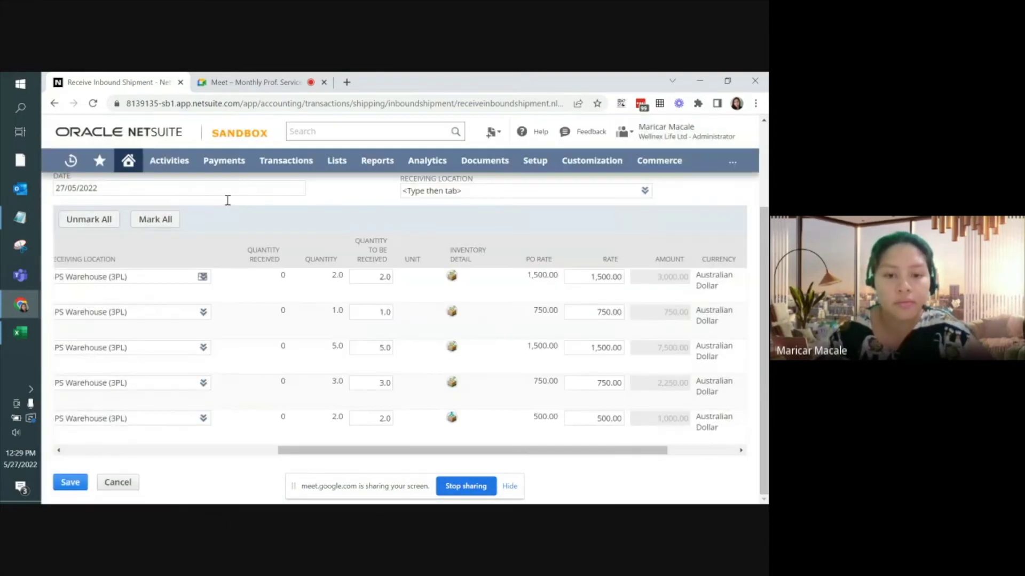
Autogenerate lot 1 inventory detail for the COLCAP line with quantity 2
click(452, 419)
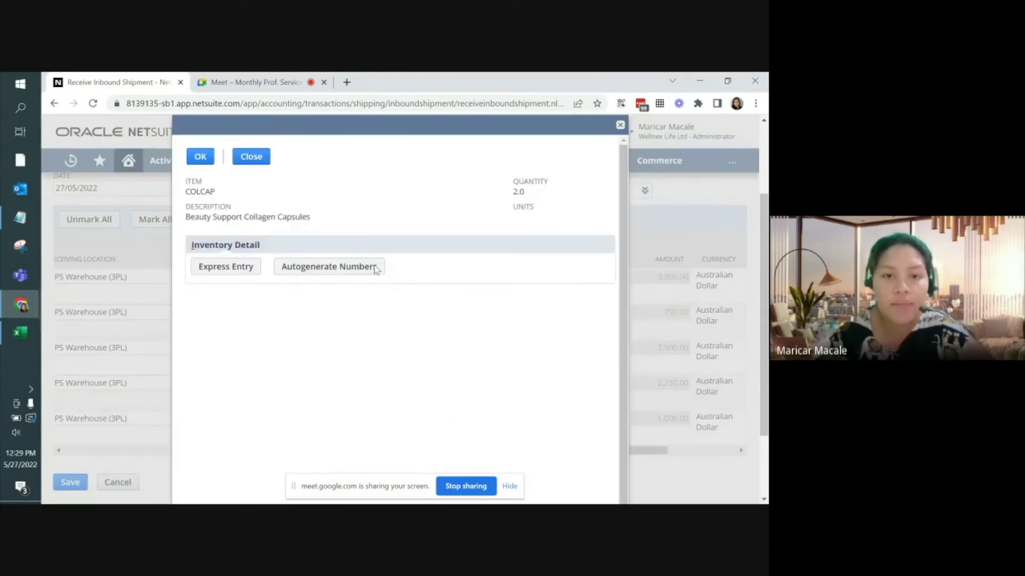
click(327, 265)
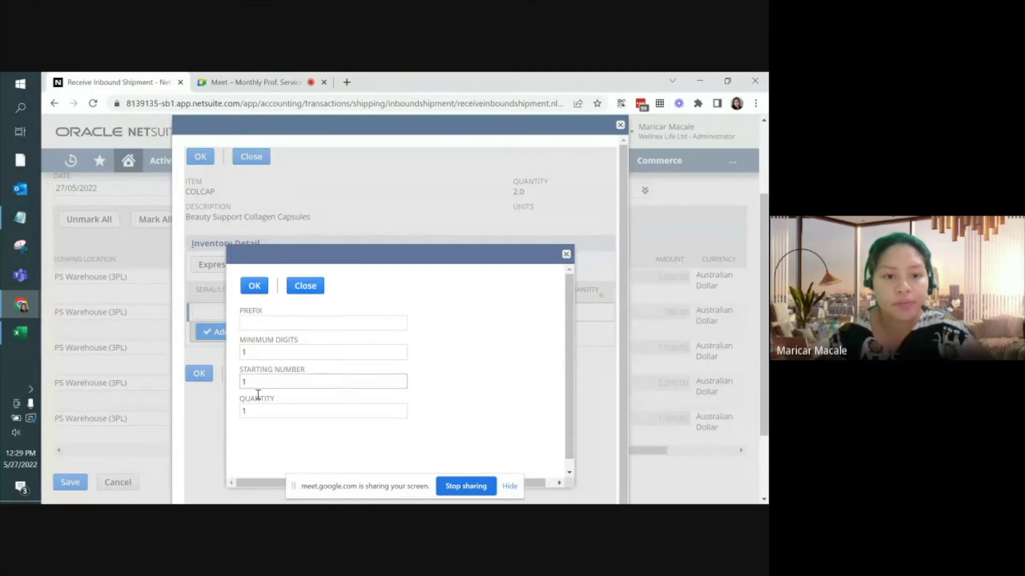
double_click(258, 411)
text(2)
click(254, 286)
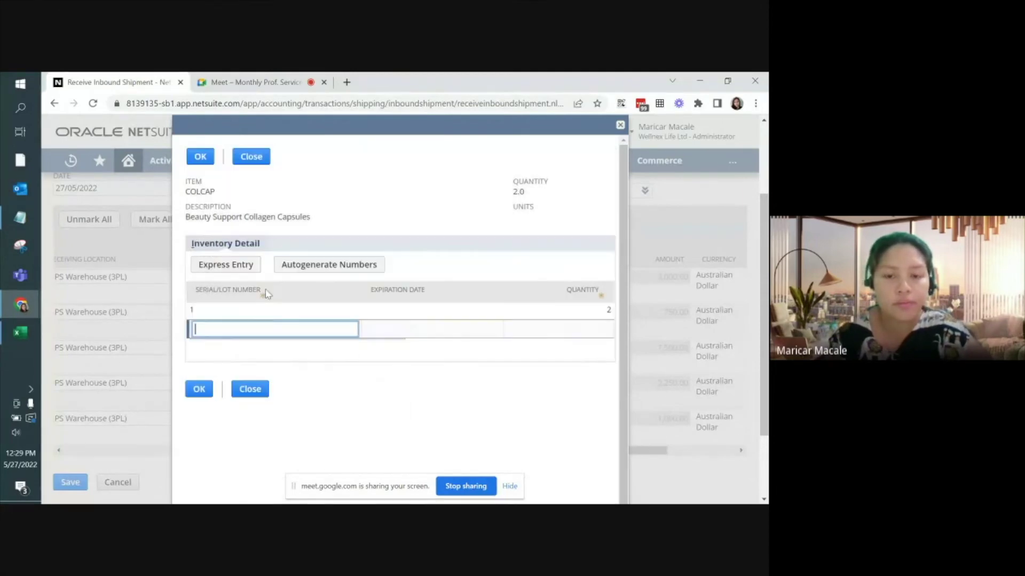
click(202, 160)
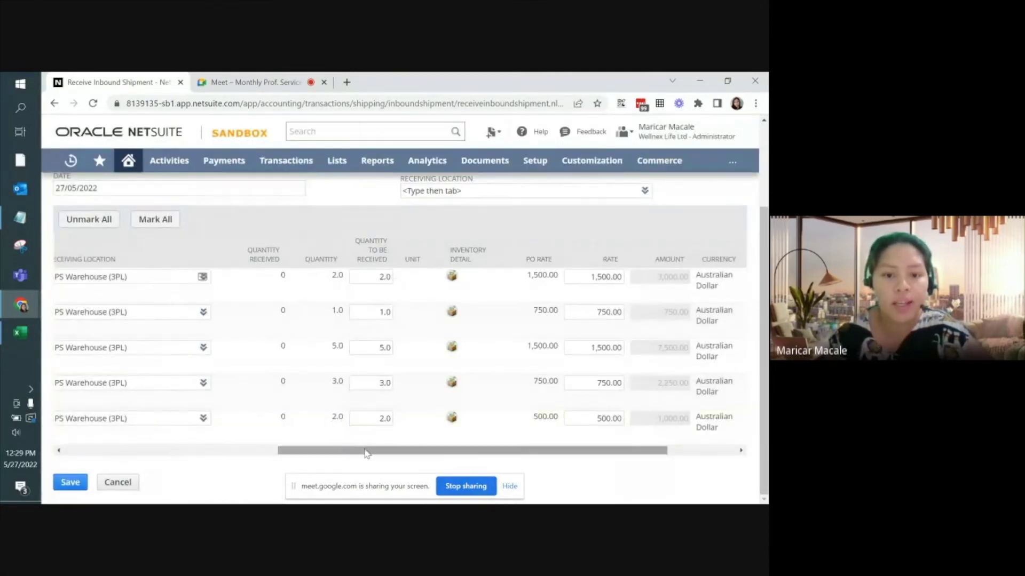
Submit the inbound shipment receipt for processing
drag(366, 452, 152, 451)
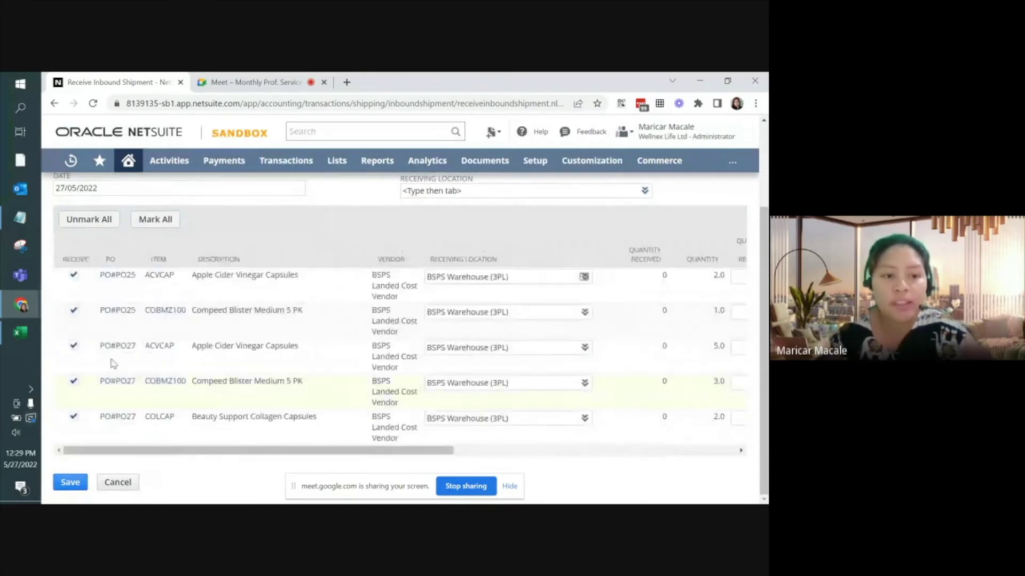
scroll(110, 361, up, 2)
click(73, 206)
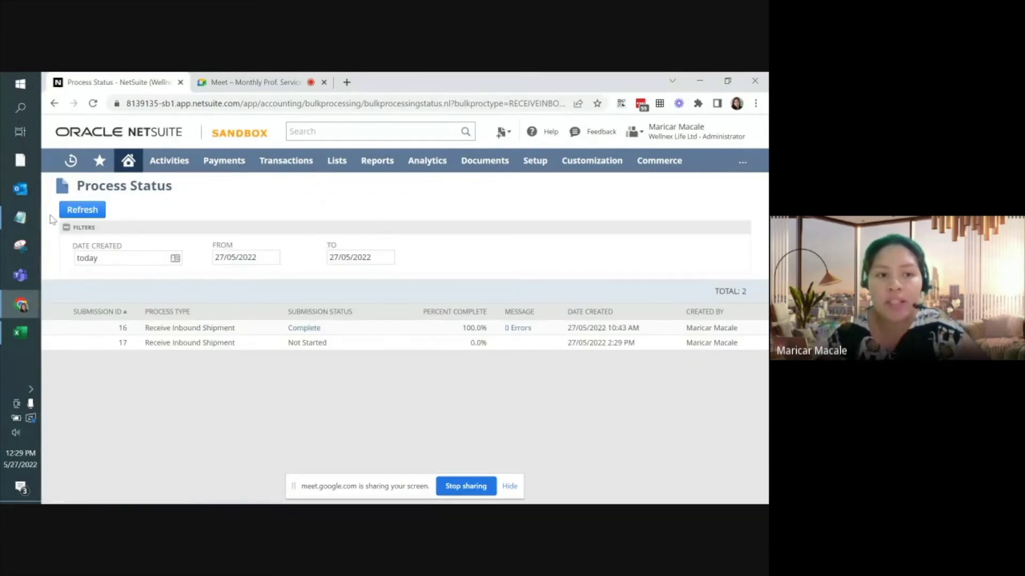
Refresh the Process Status list until submission 17 shows Complete at 100.0% with 0 Errors
click(80, 209)
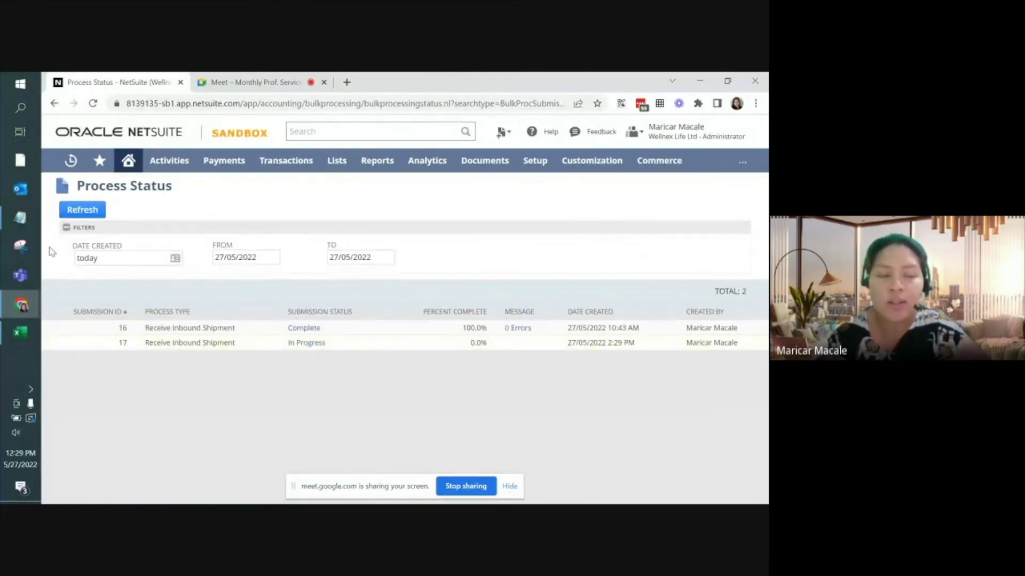
click(72, 215)
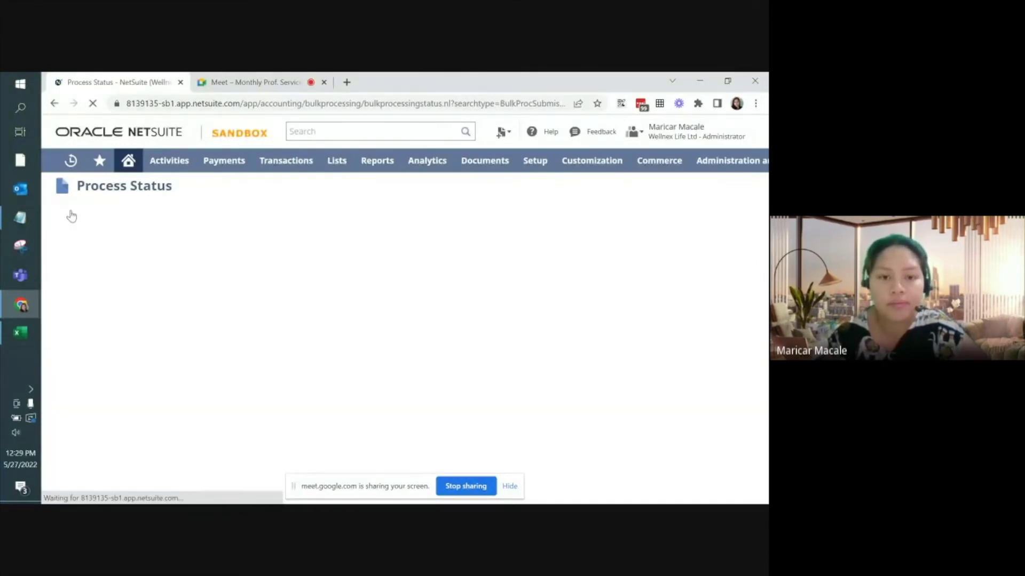
click(71, 213)
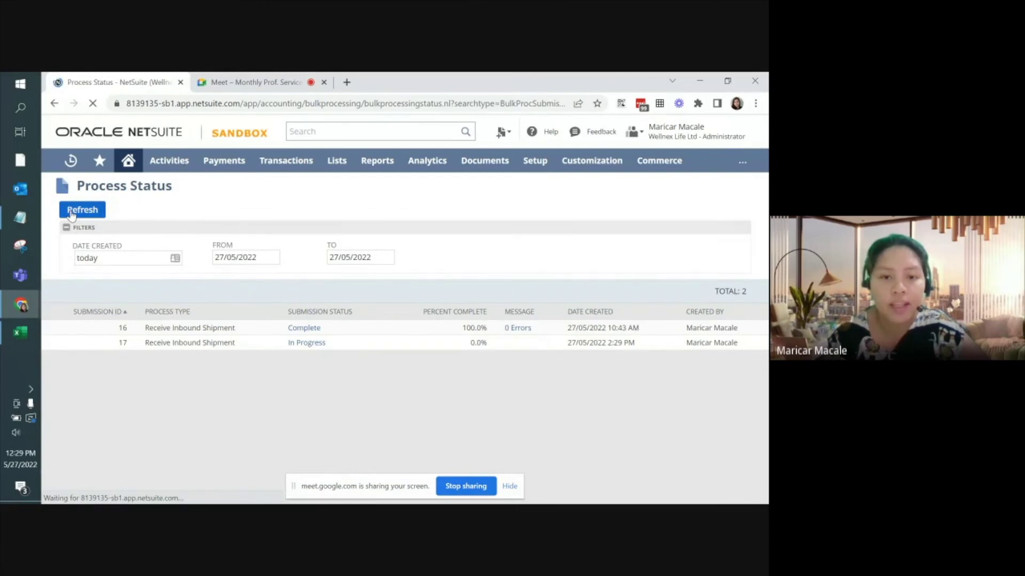
click(71, 213)
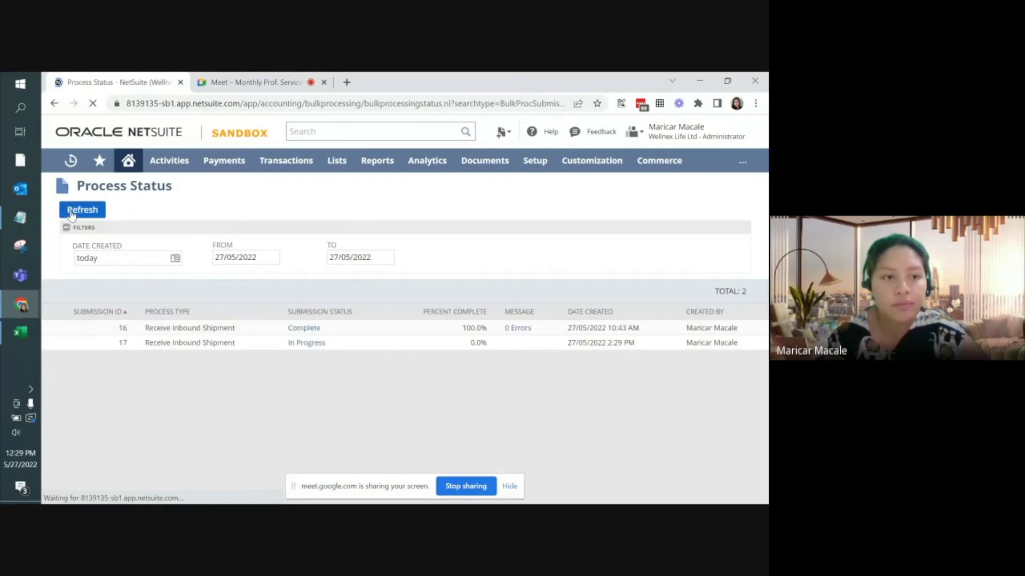
click(71, 213)
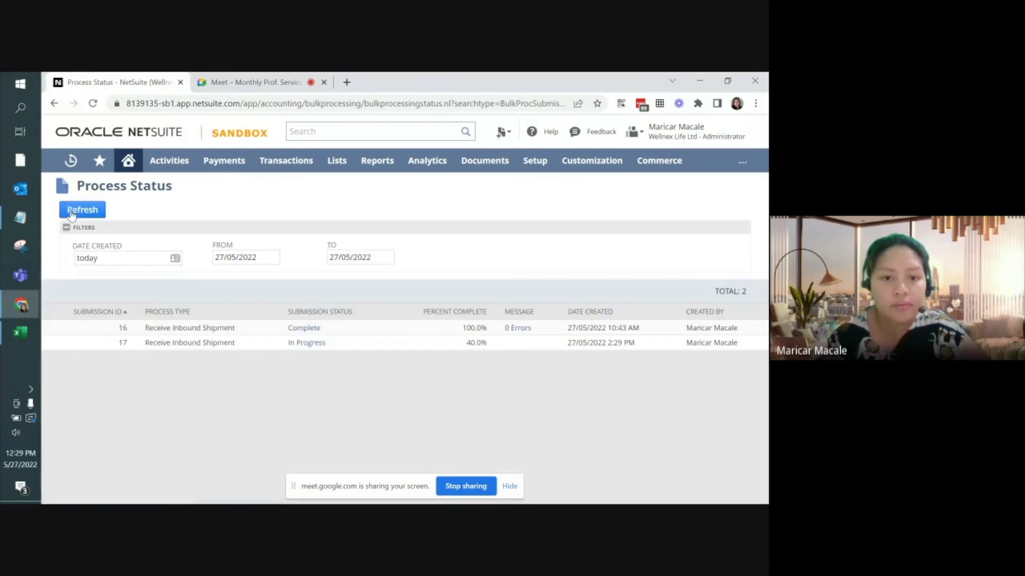
click(71, 213)
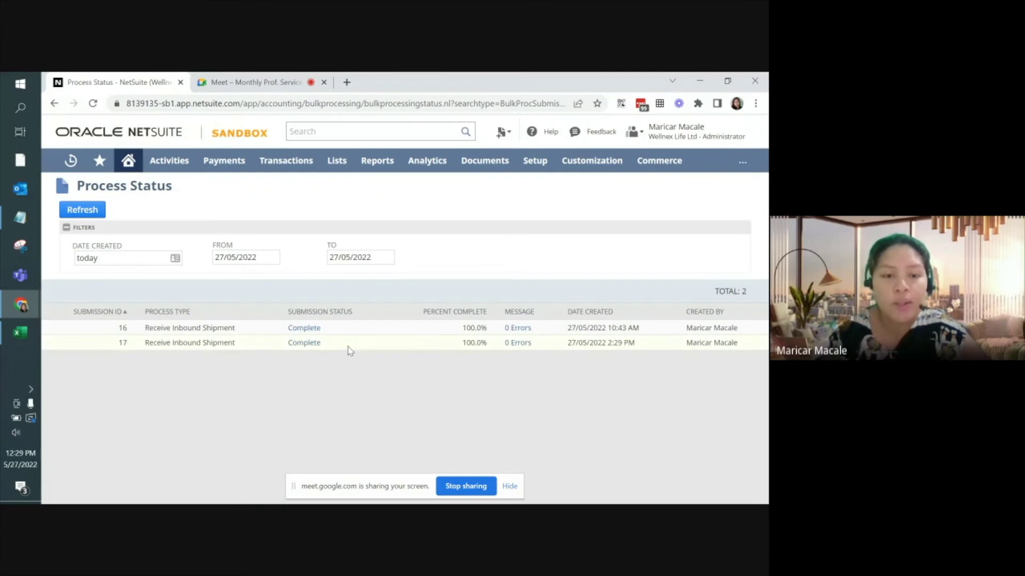
drag(337, 348, 299, 343)
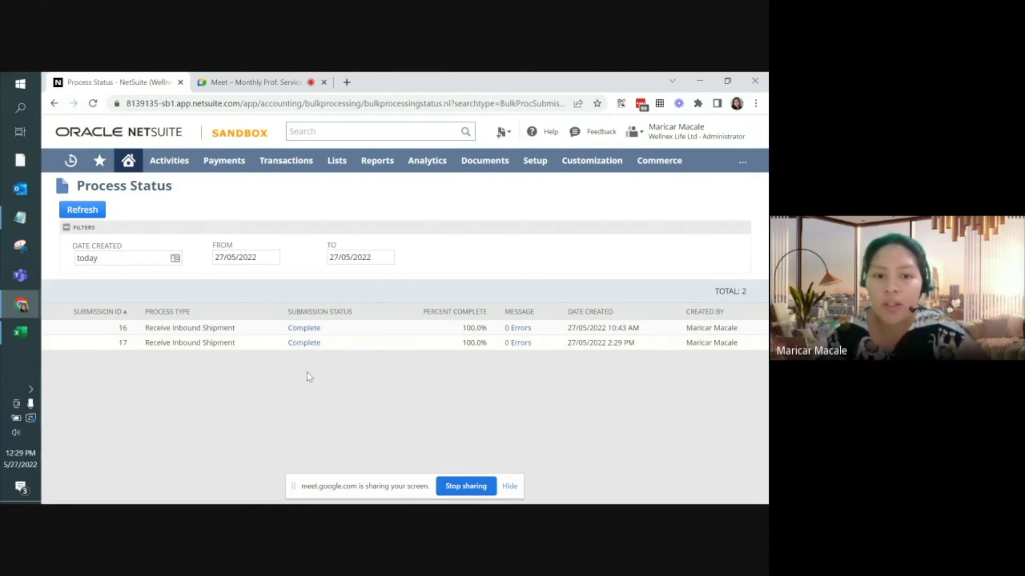
click(303, 344)
Open submission 17's processed records and open Item Receipts #IR16 and #IR17 in new tabs
click(303, 344)
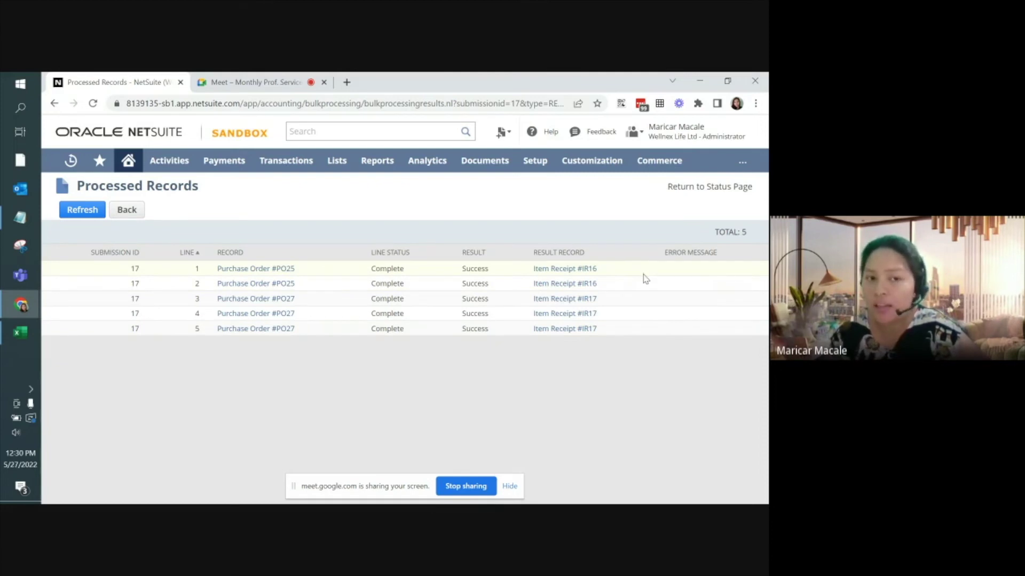
middle_click(547, 269)
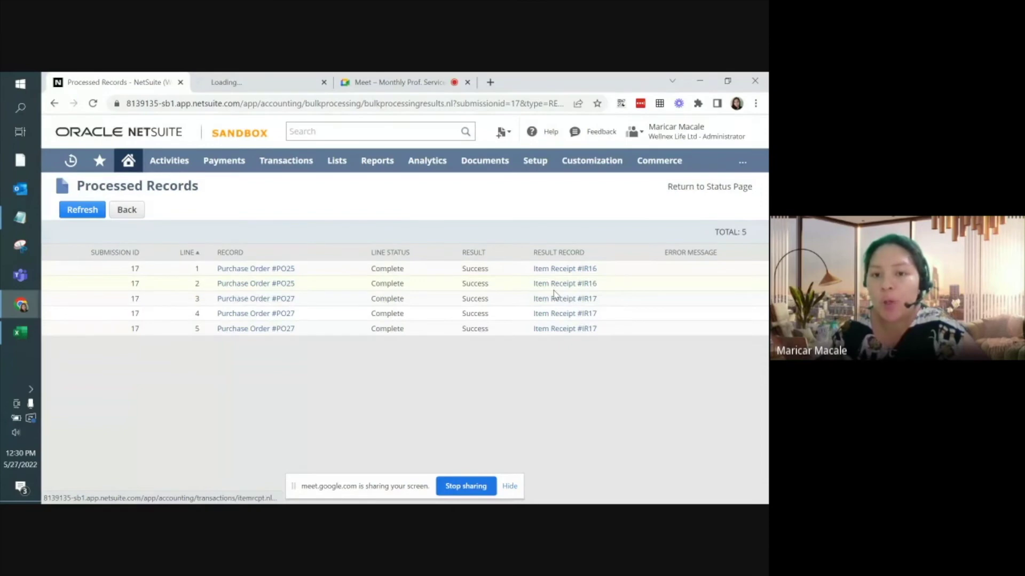
middle_click(555, 297)
key(ctrl+Tab)
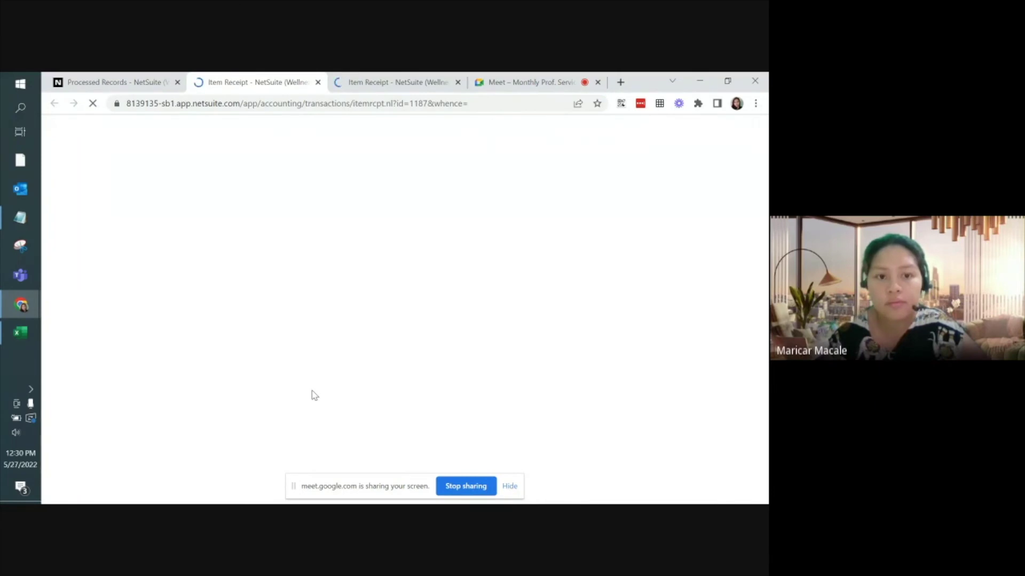
Check the landed cost breakdown for the ACVCAP line on IR16
scroll(314, 396, down, 2)
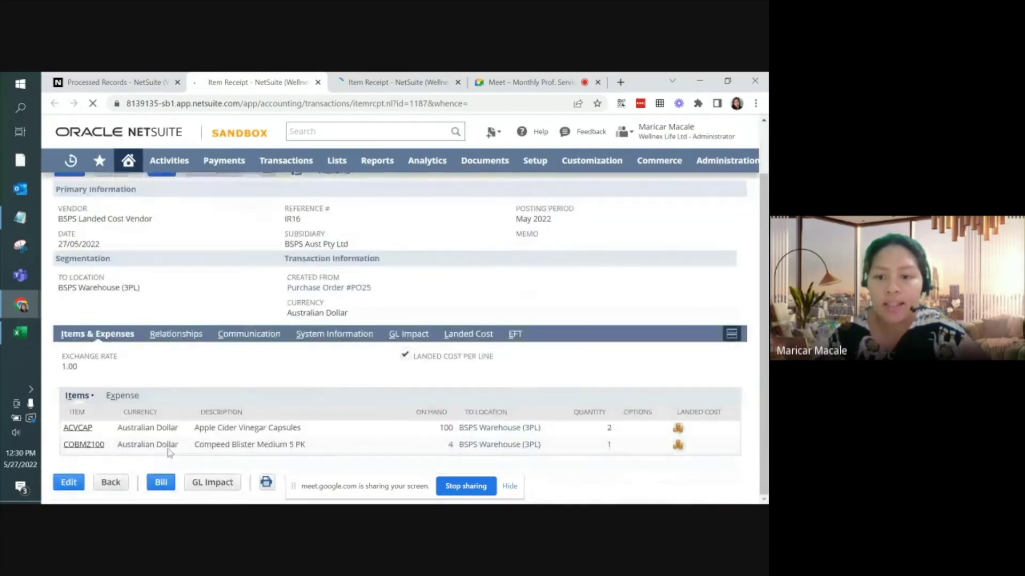
click(678, 428)
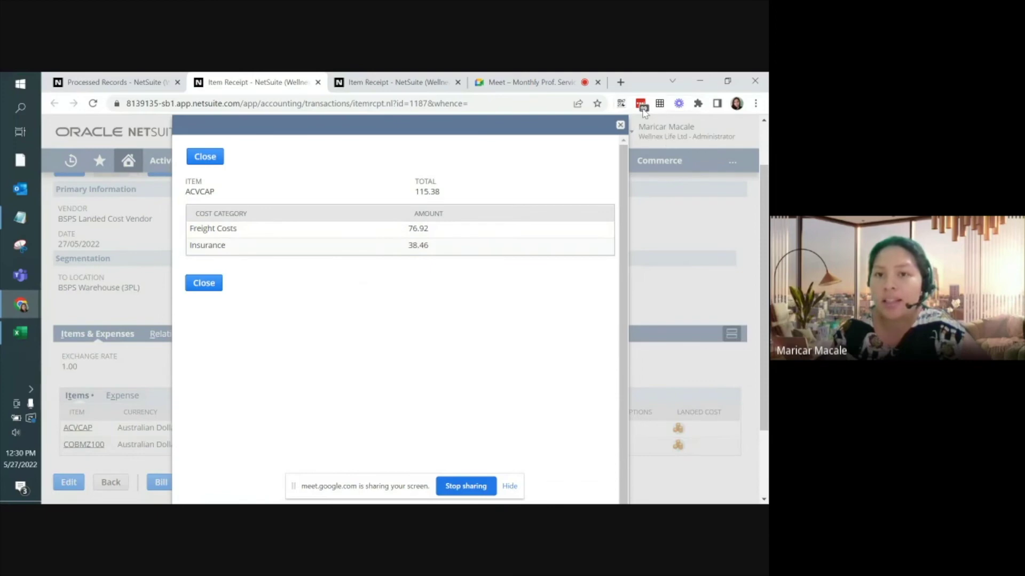
click(620, 125)
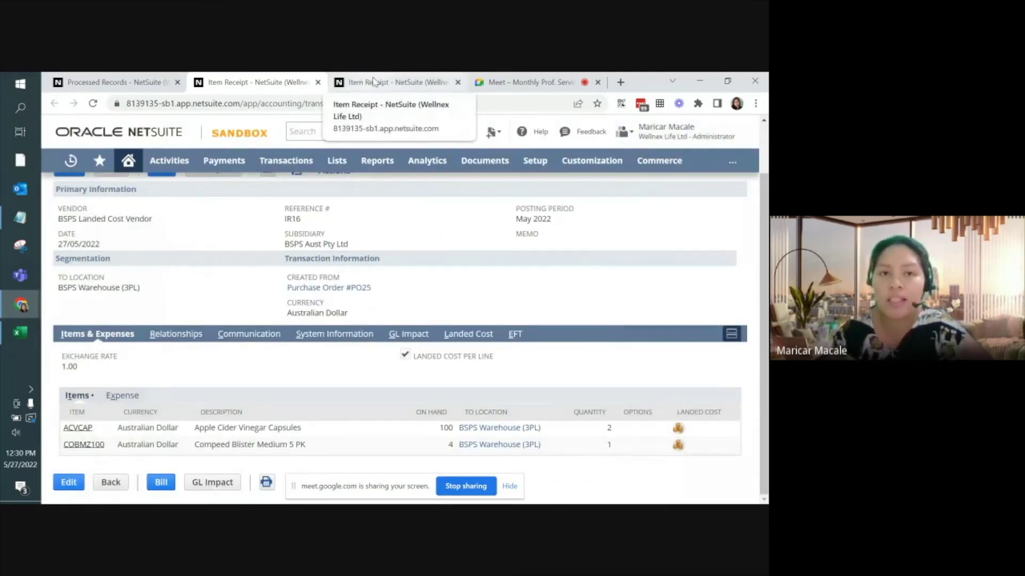
click(373, 81)
Check the landed cost breakdown for the ACVCAP line on IR17
scroll(622, 414, down, 3)
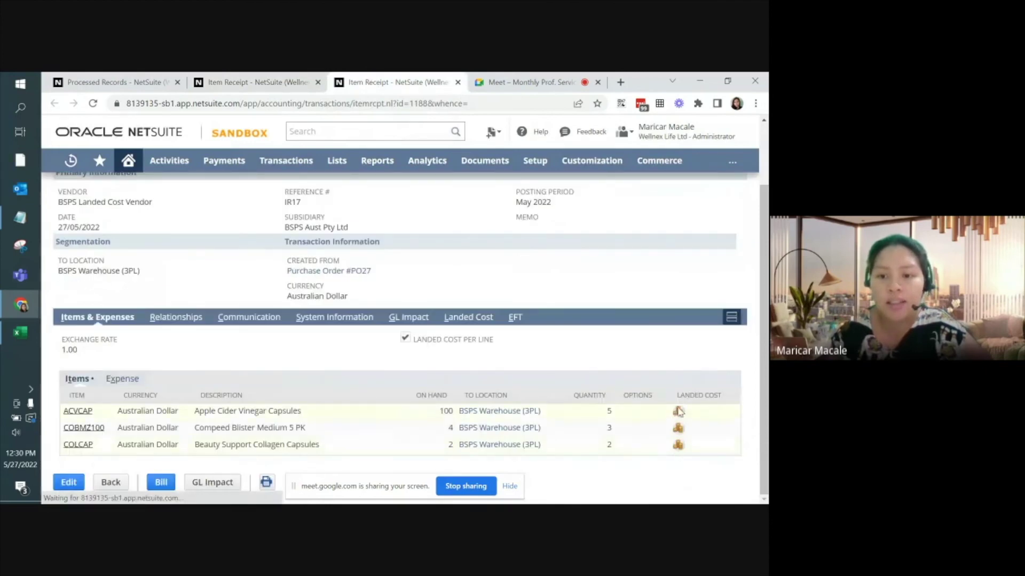
click(678, 410)
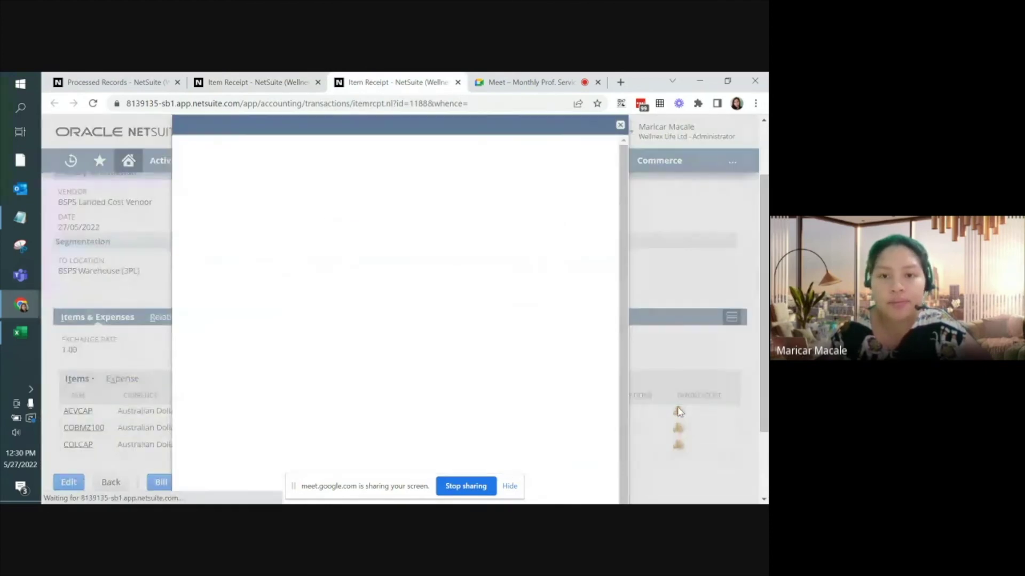
click(619, 126)
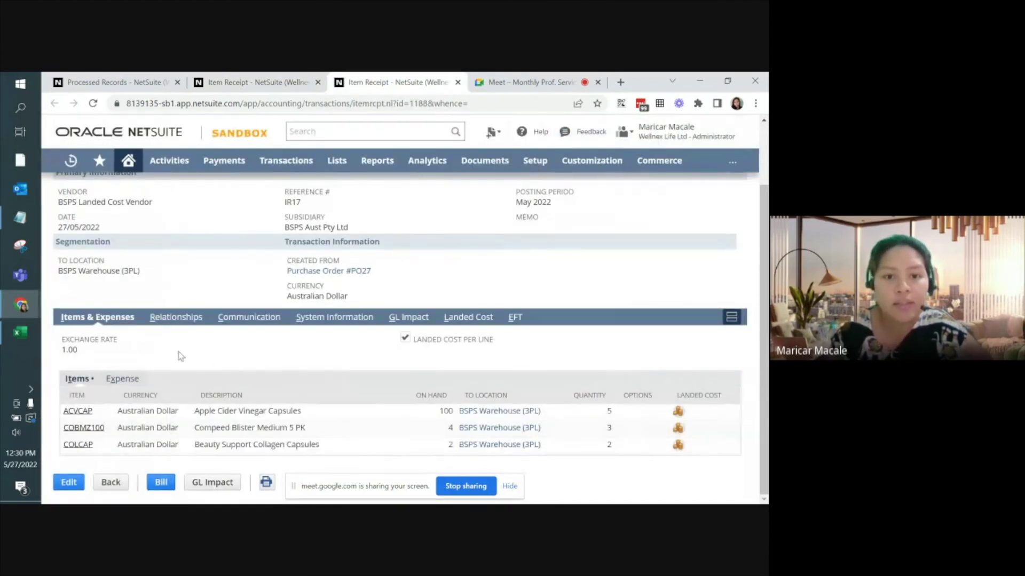
Review IR17's GL impact, with freight and insurance posted to 11300 Inventory Asset
click(410, 318)
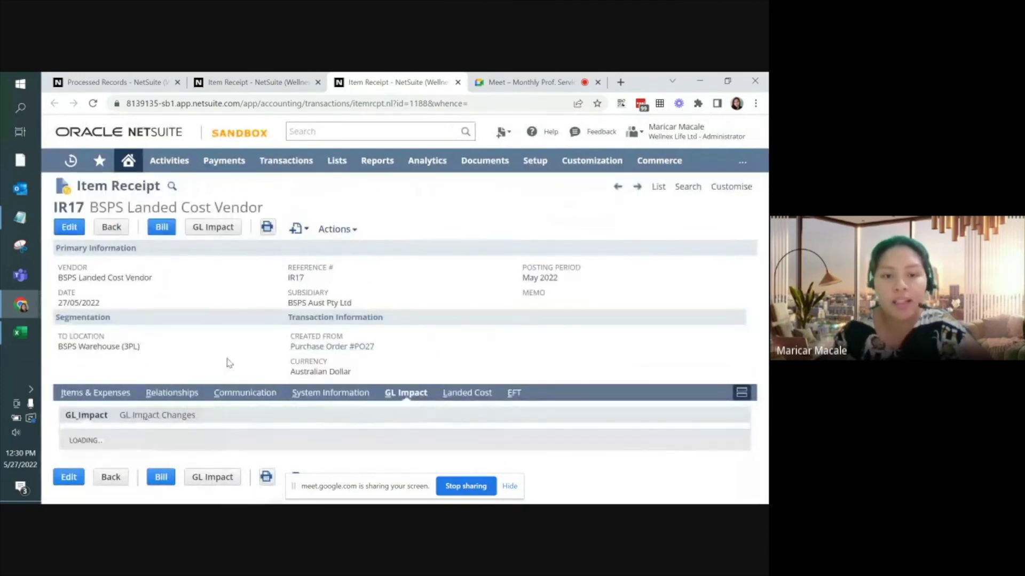
scroll(229, 358, down, 2)
scroll(234, 352, down, 3)
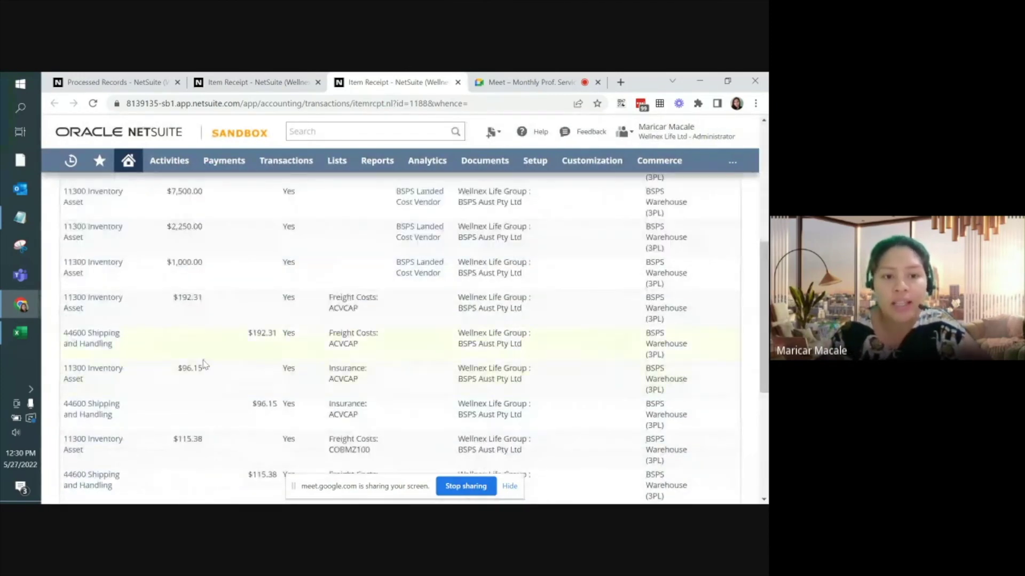
scroll(261, 363, down, 1)
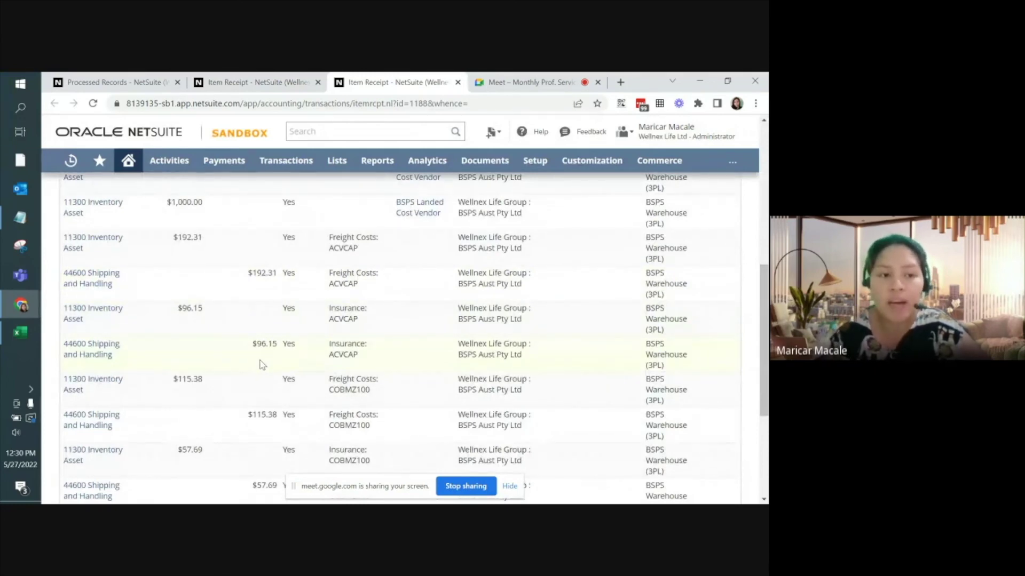
scroll(258, 374, up, 6)
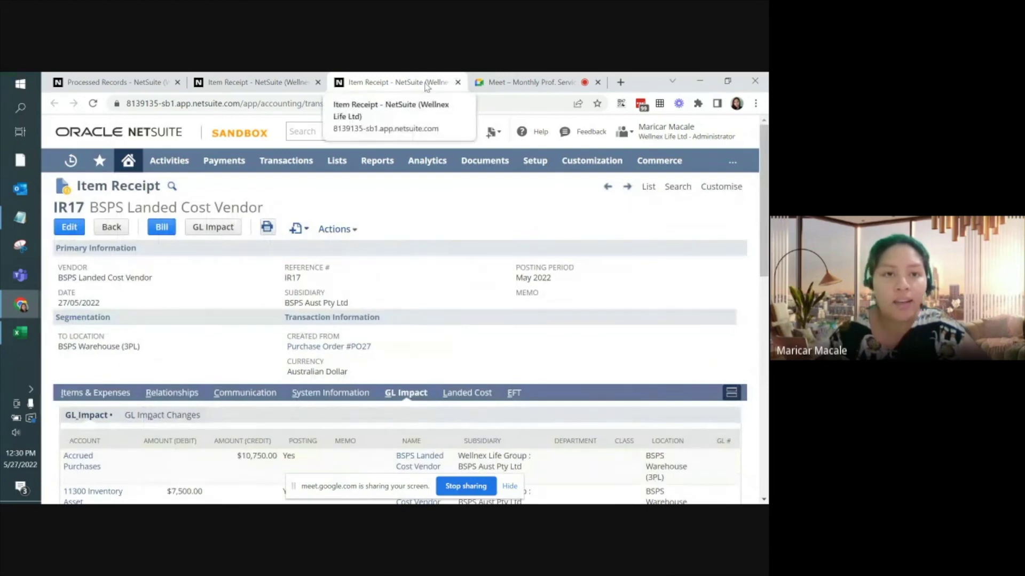
Close the IR17 and IR16 tabs and go to the Inbound Shipments list
click(317, 82)
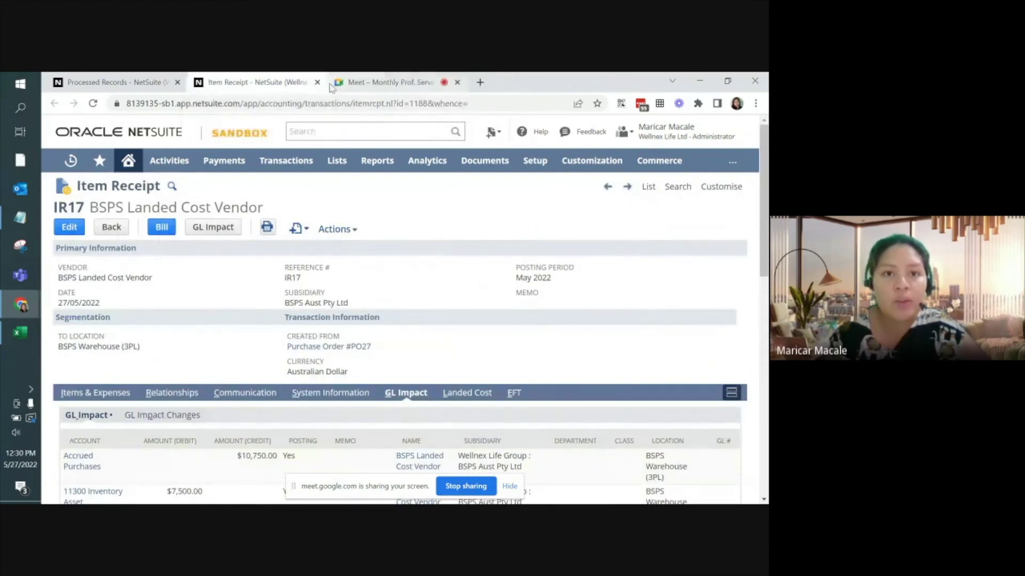
click(317, 82)
mouse_move(283, 160)
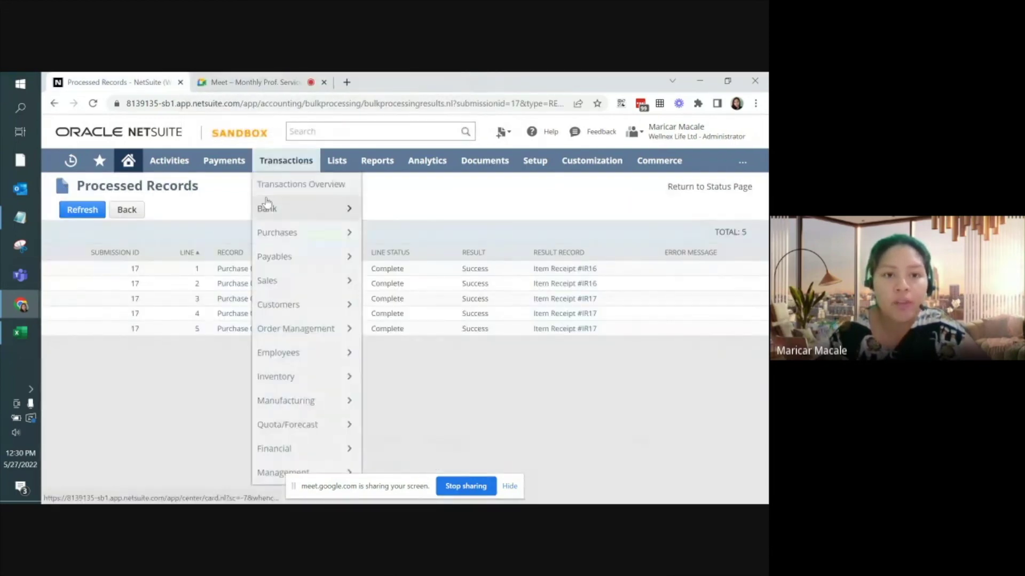
mouse_move(274, 236)
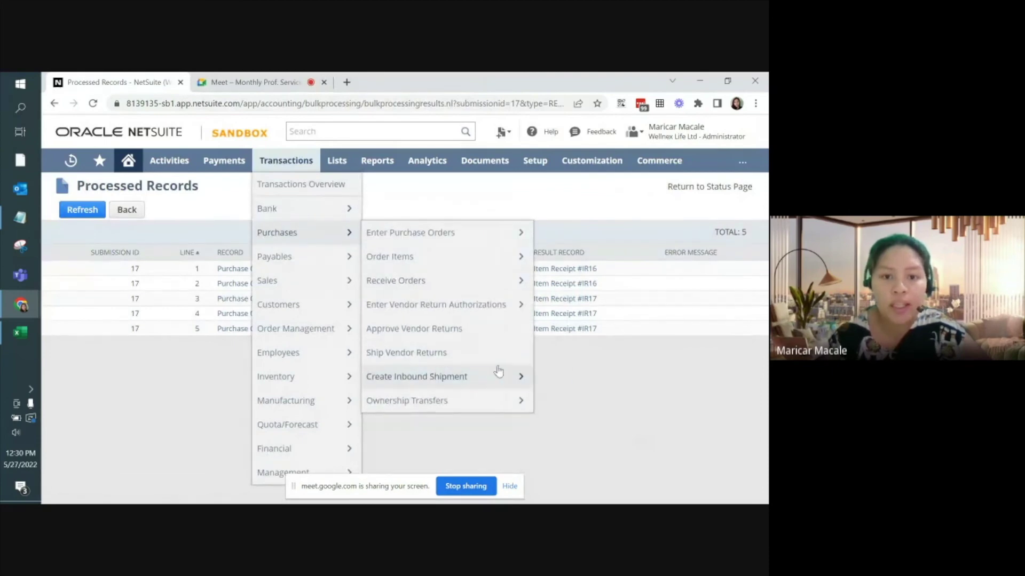
mouse_move(498, 374)
click(545, 377)
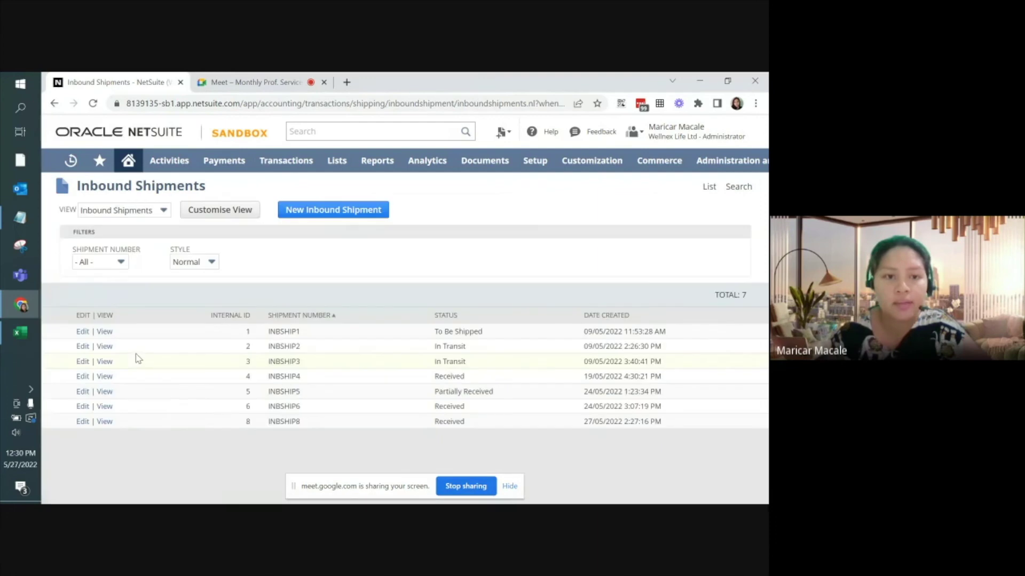
Open INBSHIP8 to confirm Received status, 57.69230769 unit landed cost, and related transactions
click(104, 421)
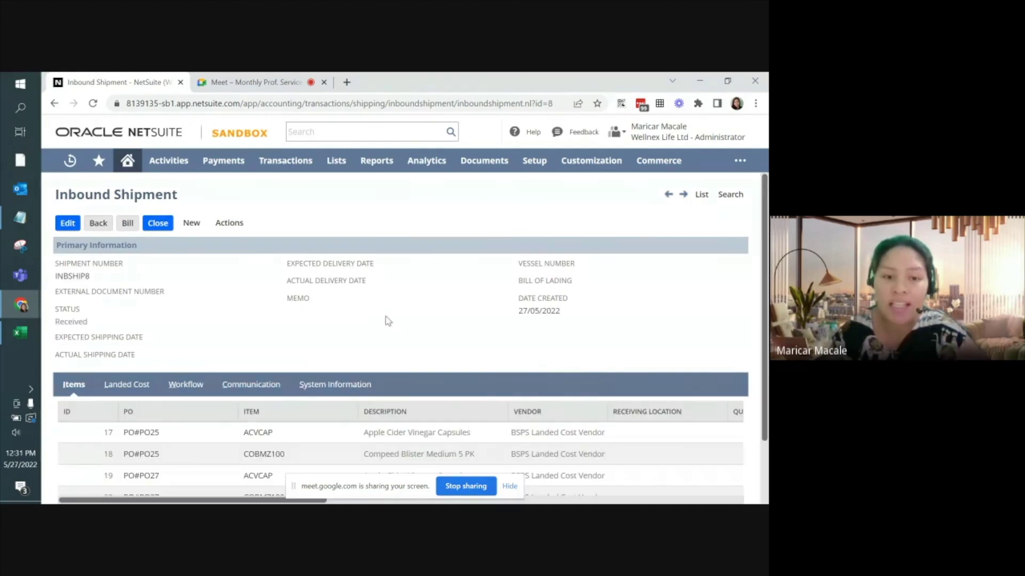
scroll(386, 319, down, 1)
drag(185, 457, 649, 465)
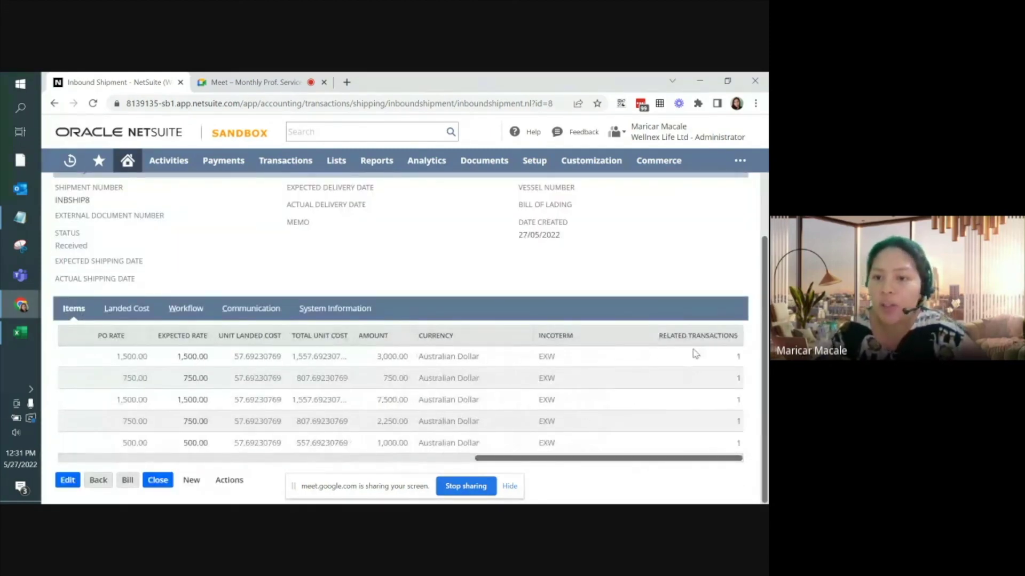
click(738, 356)
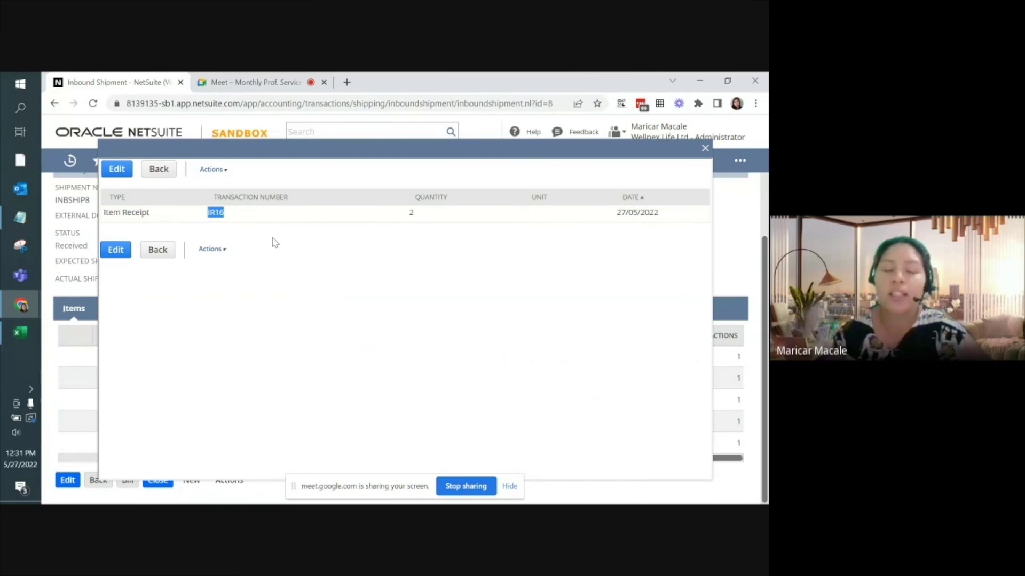
click(705, 148)
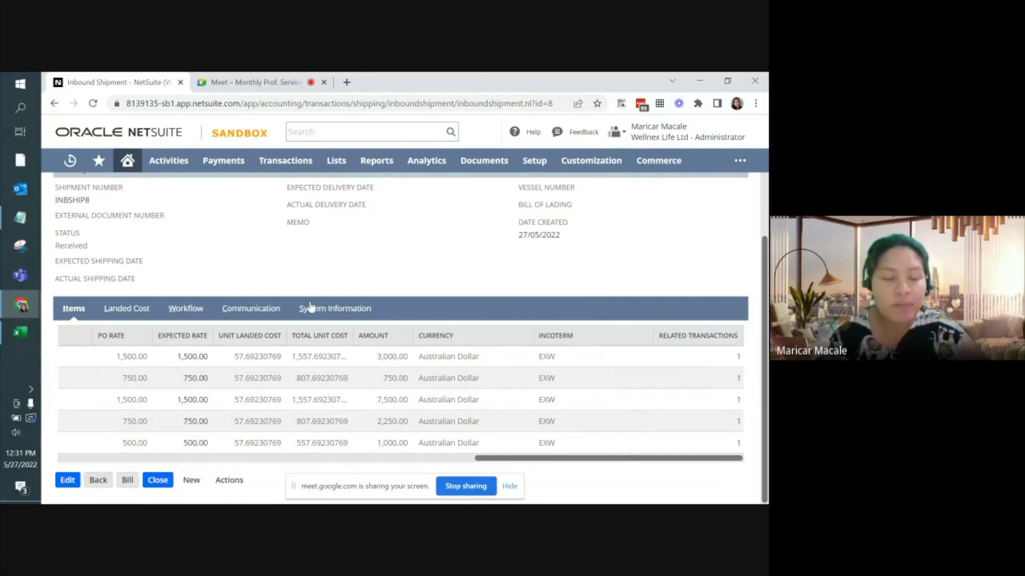
scroll(310, 306, up, 2)
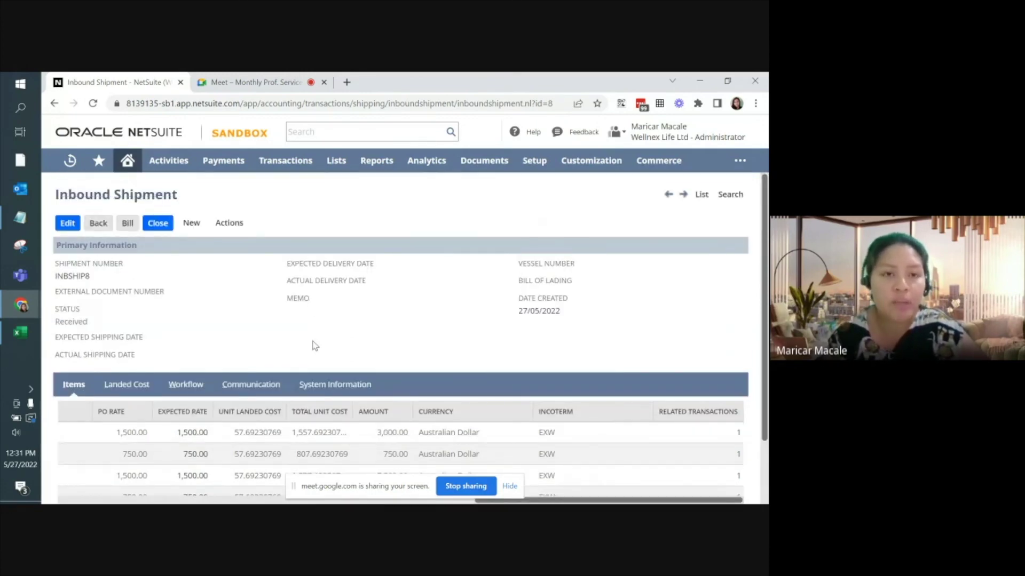